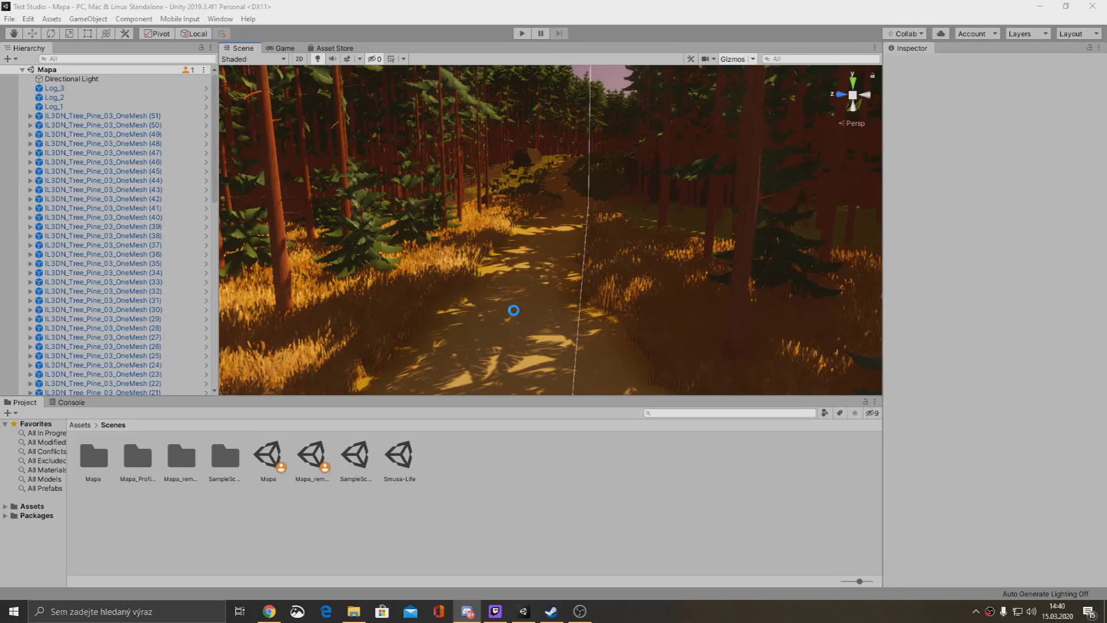
Select the Terrain for tree painting with brush size 3 and density 88, viewing the grassy path
mouse_move(654, 302)
right_mouse_down()
mouse_move(333, 325)
mouse_move(397, 440)
right_mouse_up()
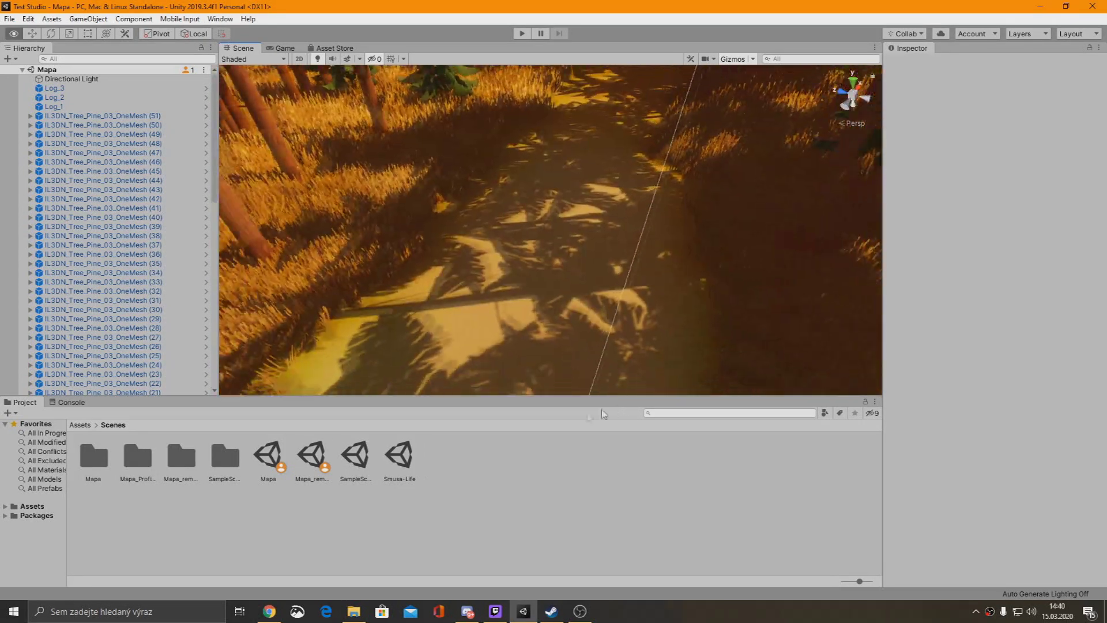
right_click_drag(366, 168, 661, 285)
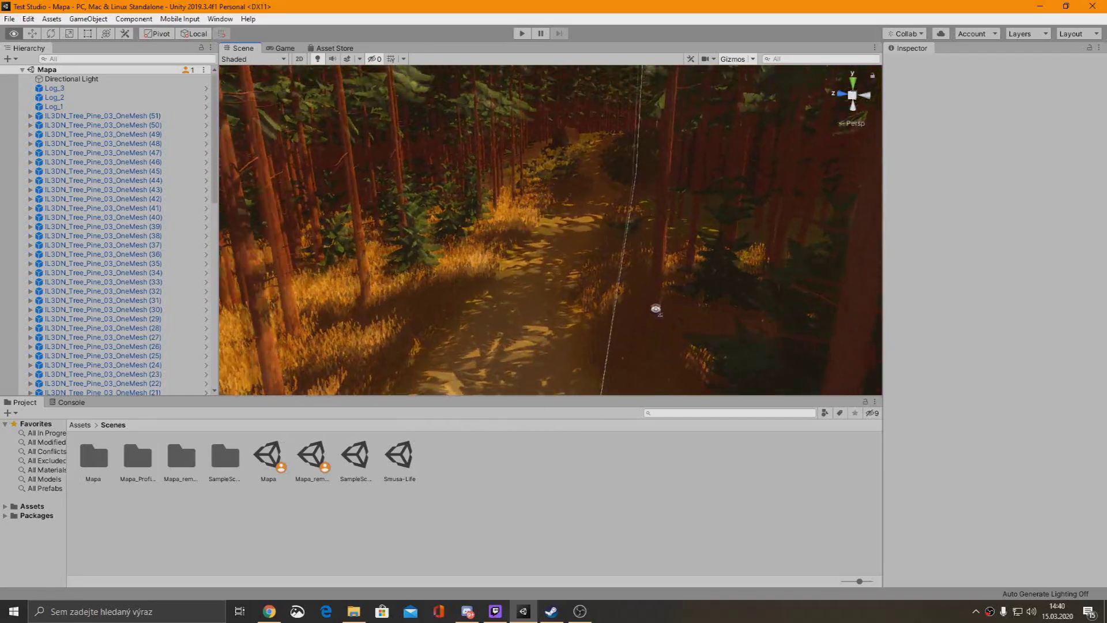
right_click_drag(671, 287, 101, 456)
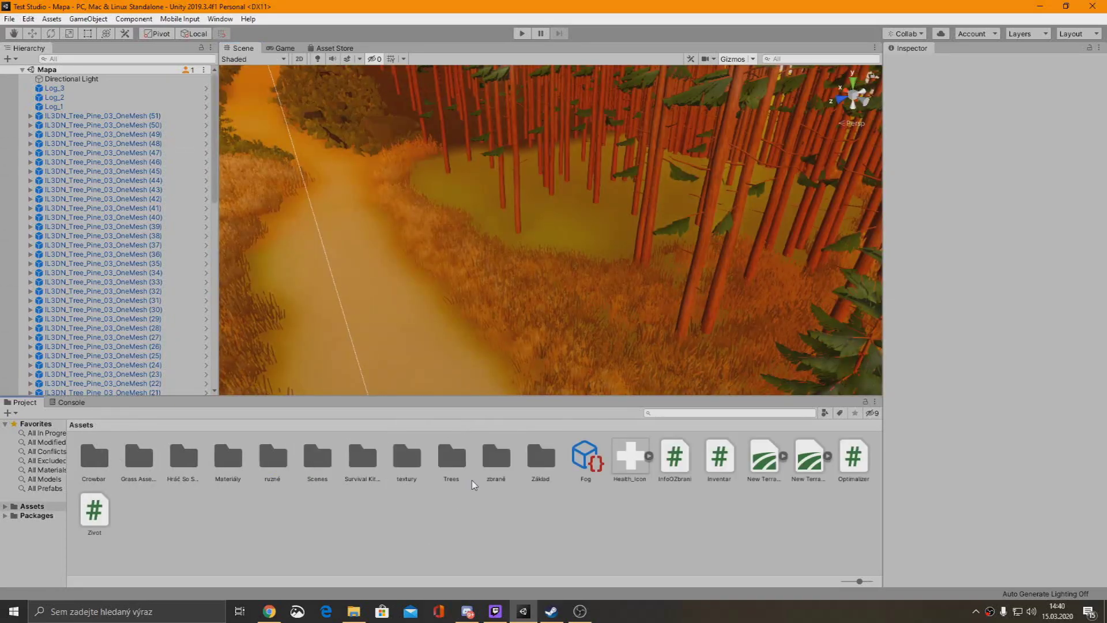
left_click(750, 340)
mouse_move(449, 204)
right_mouse_down()
mouse_move(514, 201)
mouse_move(410, 213)
right_mouse_up()
right_click_drag(564, 204, 404, 260)
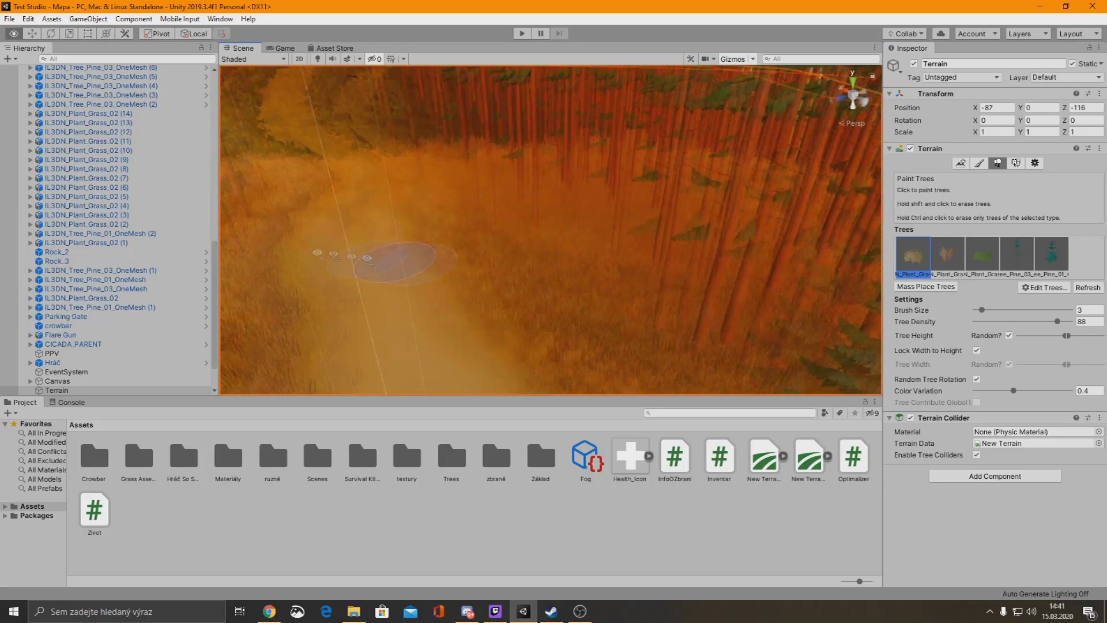
Choose the second plant prototype, survey the grass and pines, then select Rock_2
left_click(946, 254)
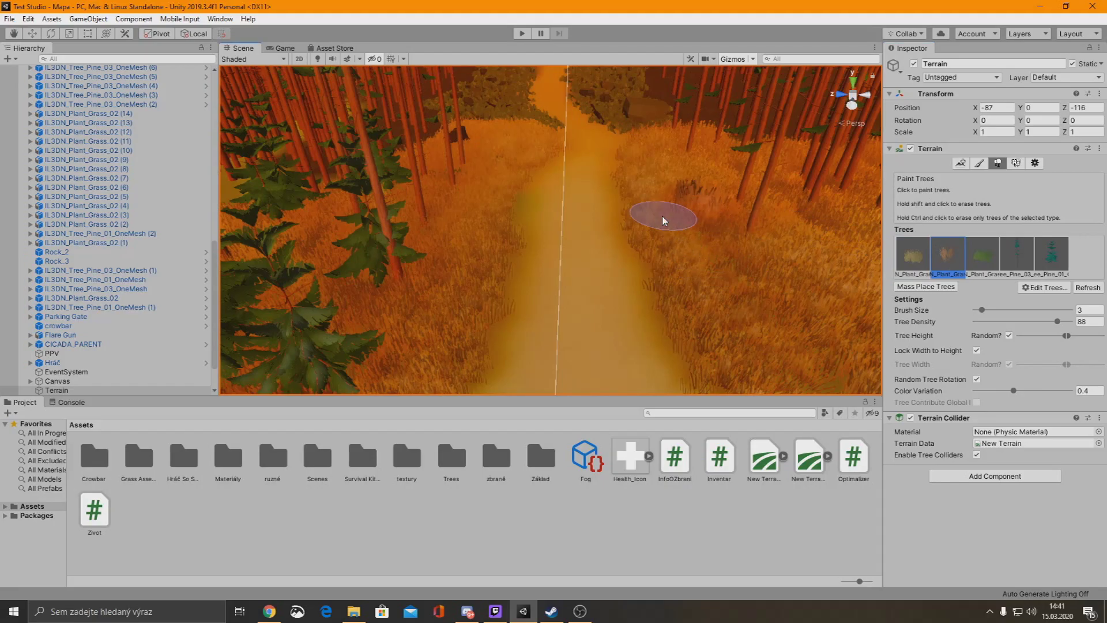
mouse_move(665, 220)
right_mouse_down()
mouse_move(311, 241)
mouse_move(262, 83)
mouse_move(402, 208)
right_mouse_up()
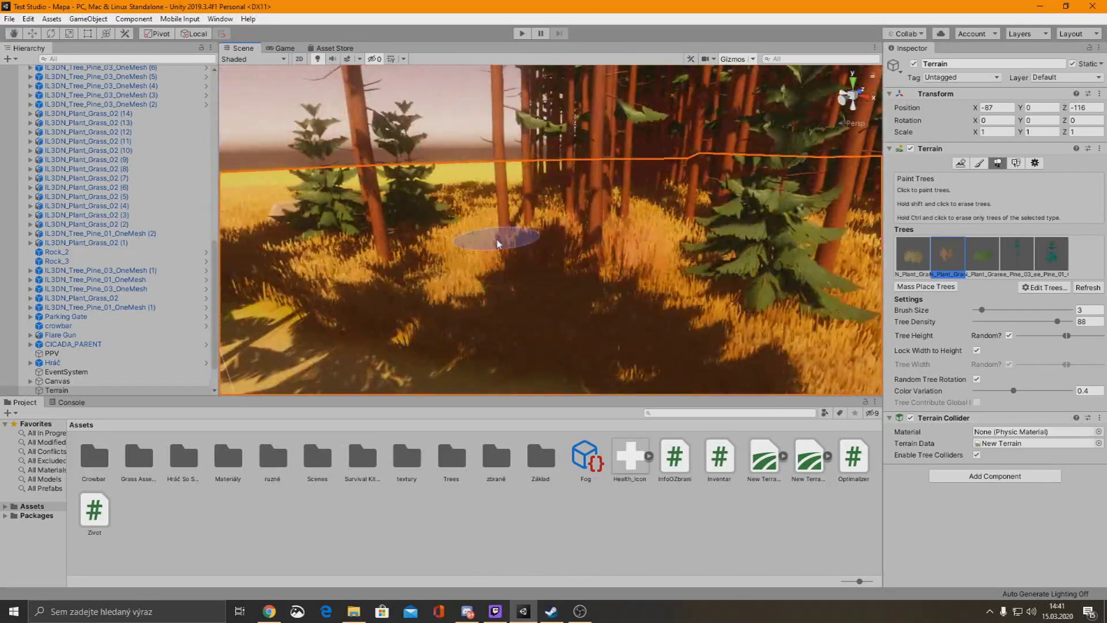
mouse_move(402, 208)
right_mouse_down()
mouse_move(760, 221)
mouse_move(764, 245)
mouse_move(366, 348)
right_mouse_up()
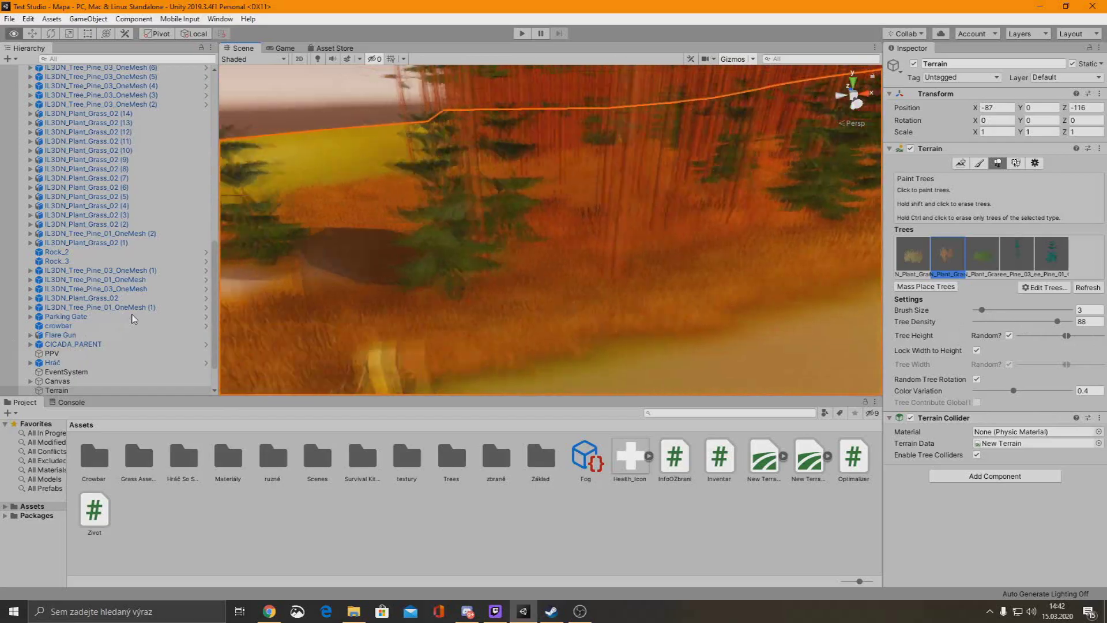
right_click_drag(133, 319, 237, 305)
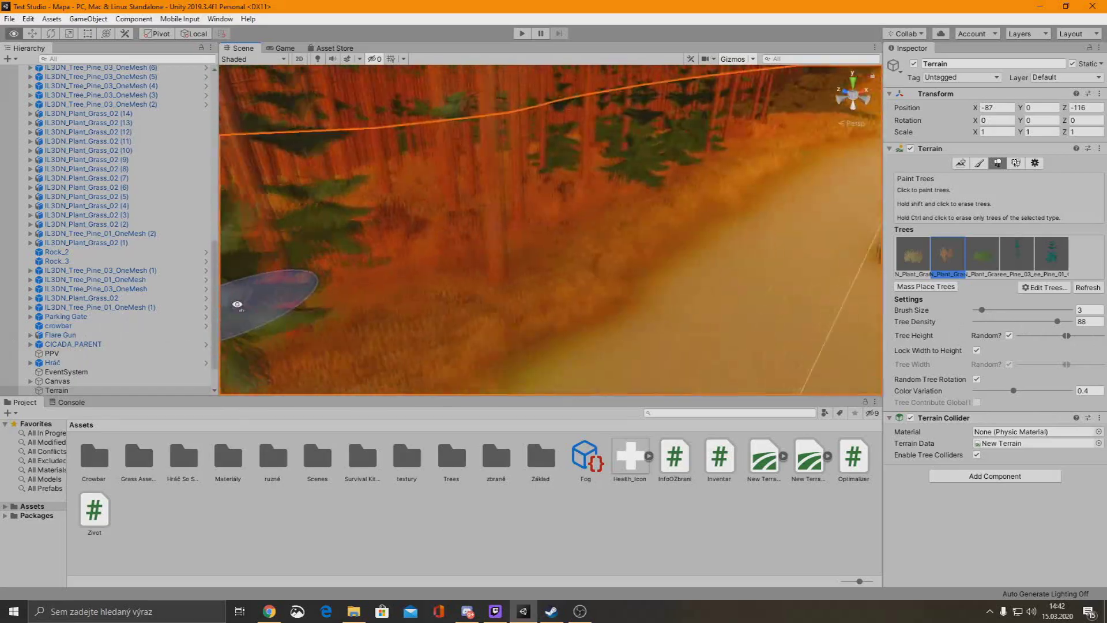
left_click(53, 252)
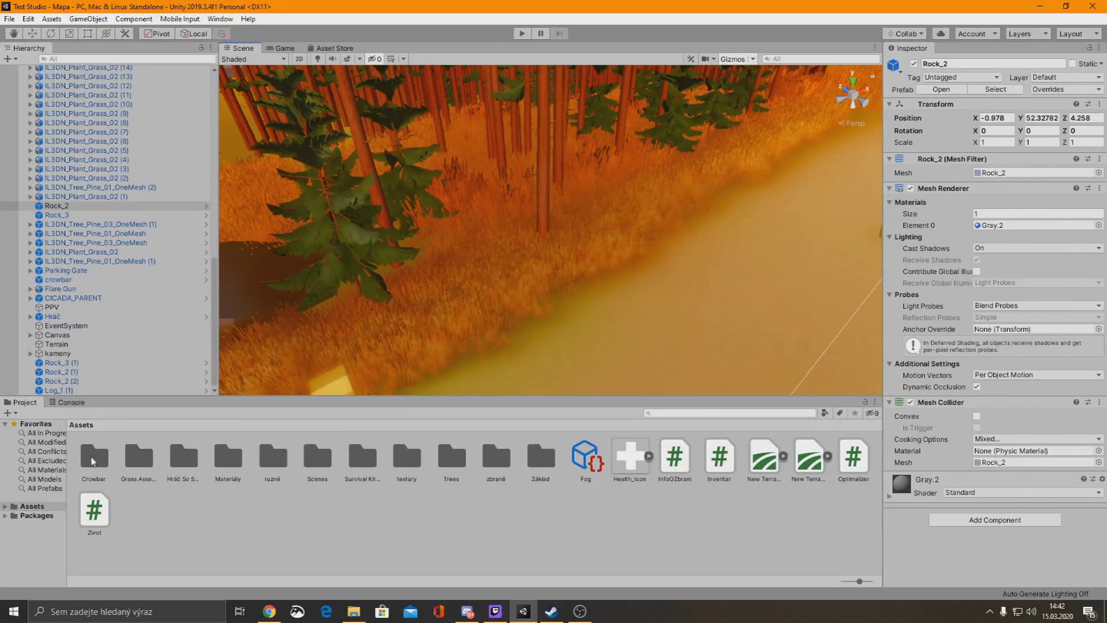
From LowPoly Environment Pack/Prefabs, place a rotated Log_1 beside the path, resting on the ground
left_click(92, 459)
double_click(175, 465)
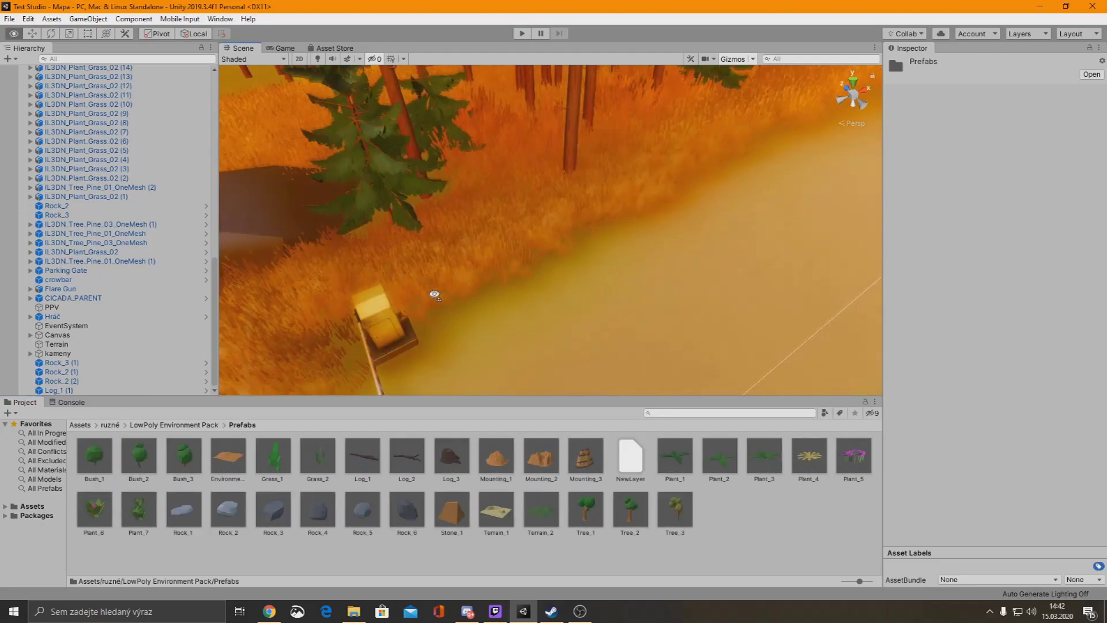
left_click_drag(362, 456, 432, 292)
right_click_drag(638, 234, 235, 153)
key("e")
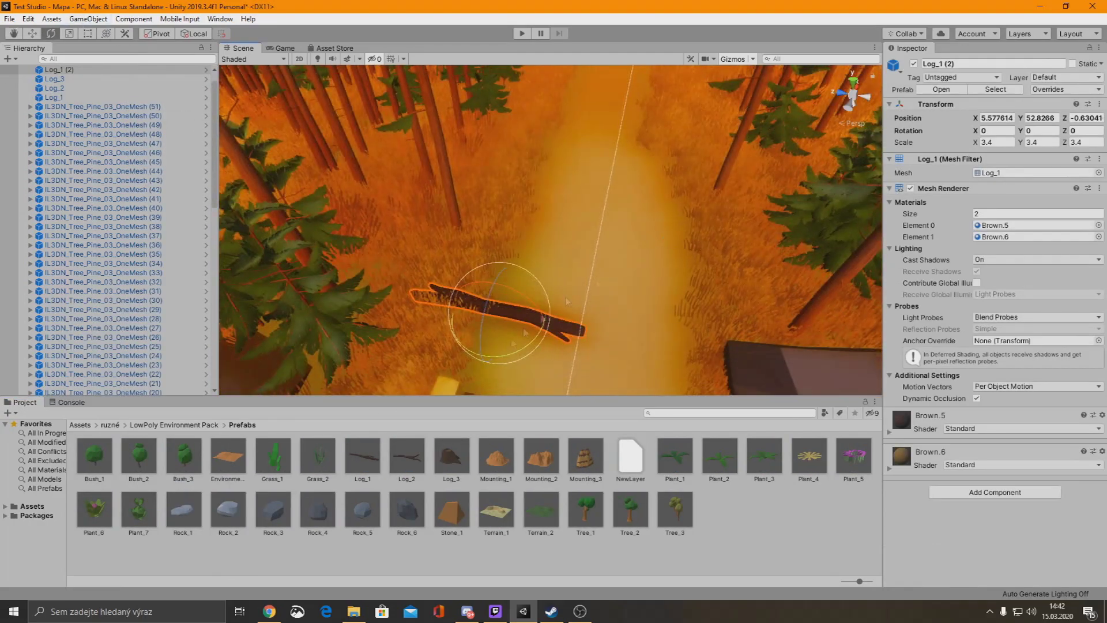
right_click_drag(470, 301, 537, 233)
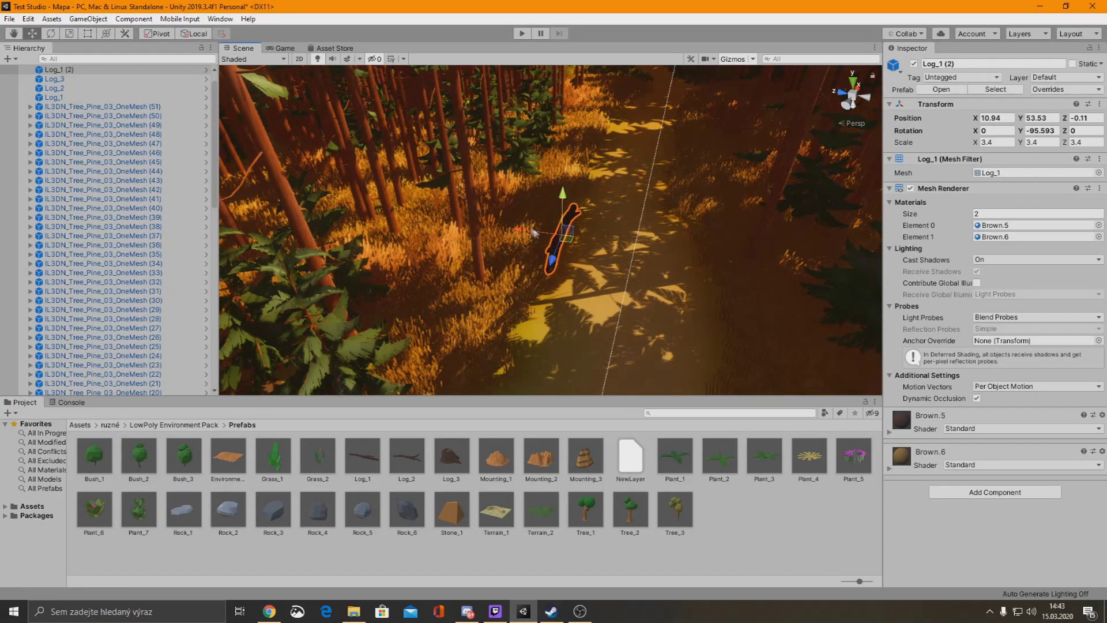
key("f")
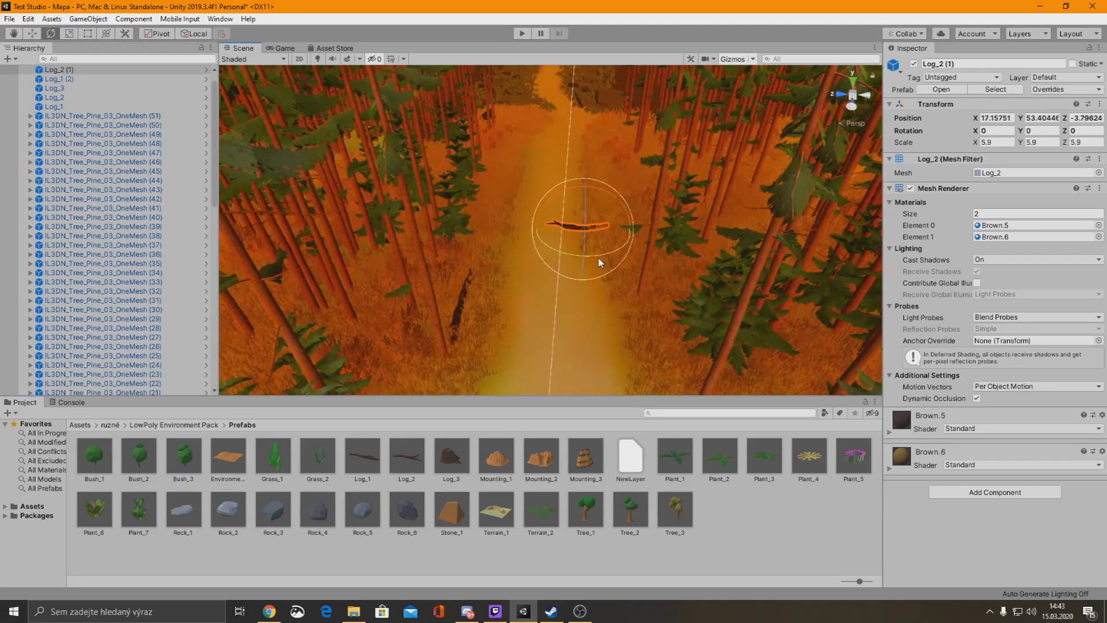
right_click_drag(600, 263, 588, 346)
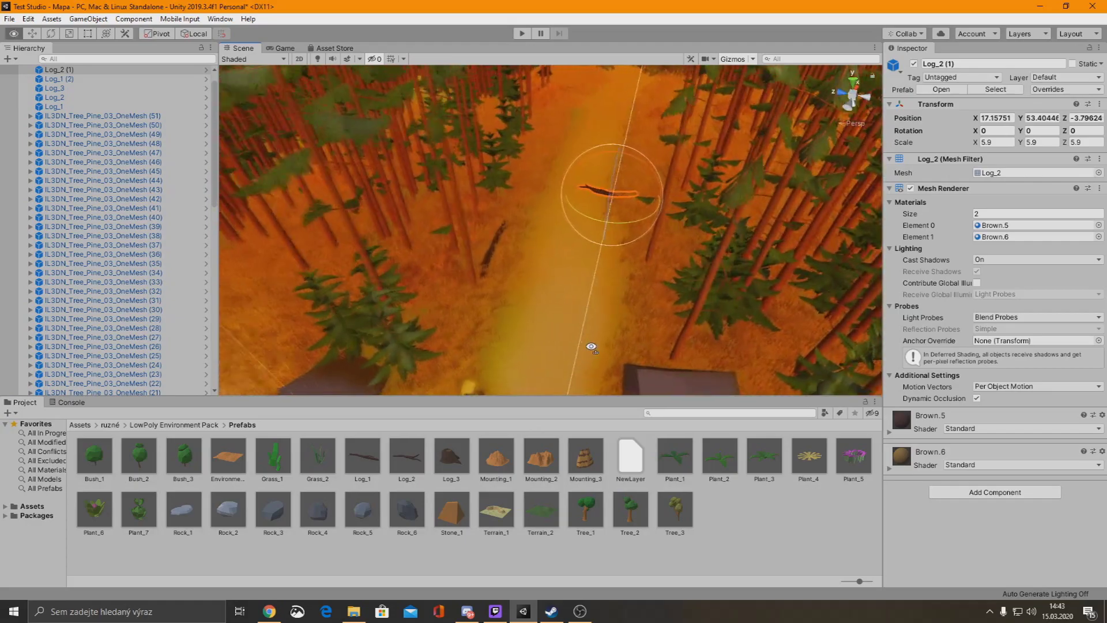
left_click(32, 33)
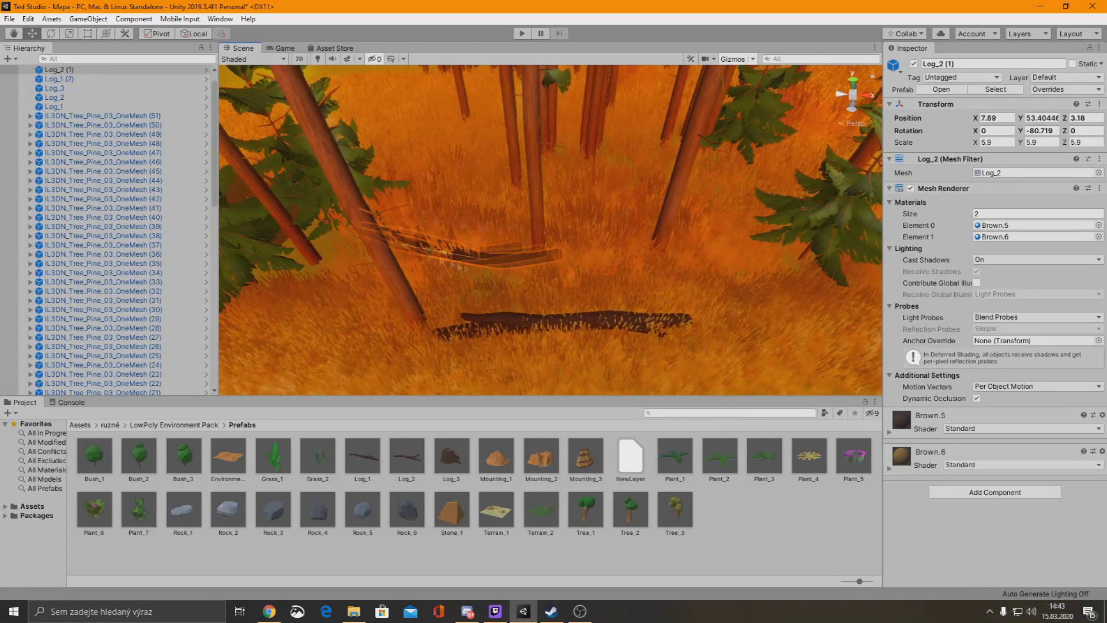
left_click_drag(597, 242, 597, 253)
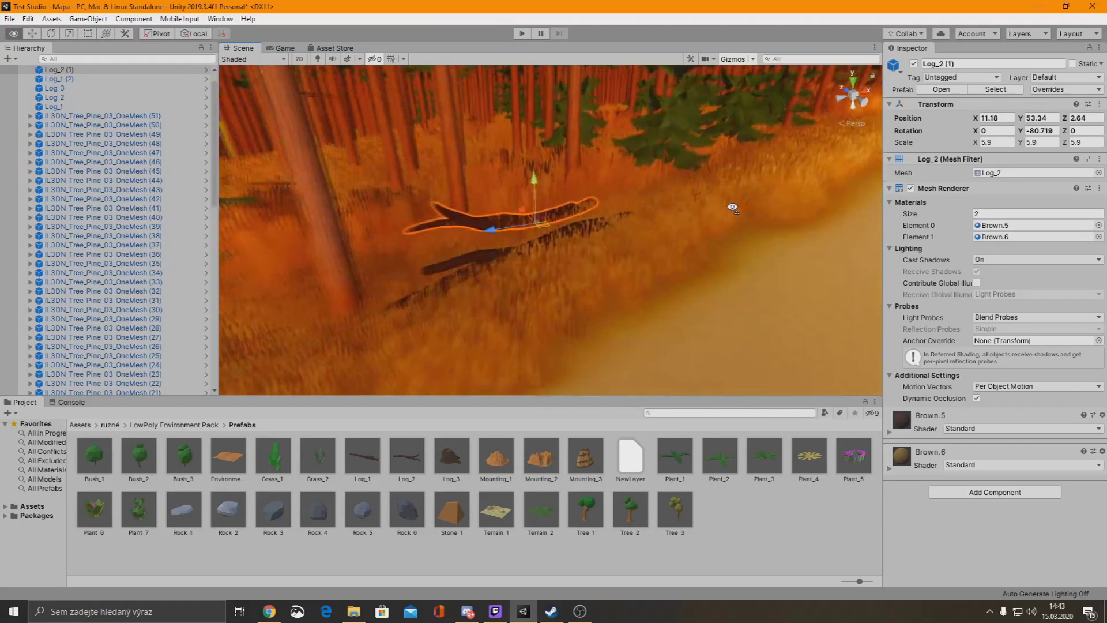
Add another Log_1 copy and rotate it to tilt into the grass
left_click_drag(358, 477, 526, 286)
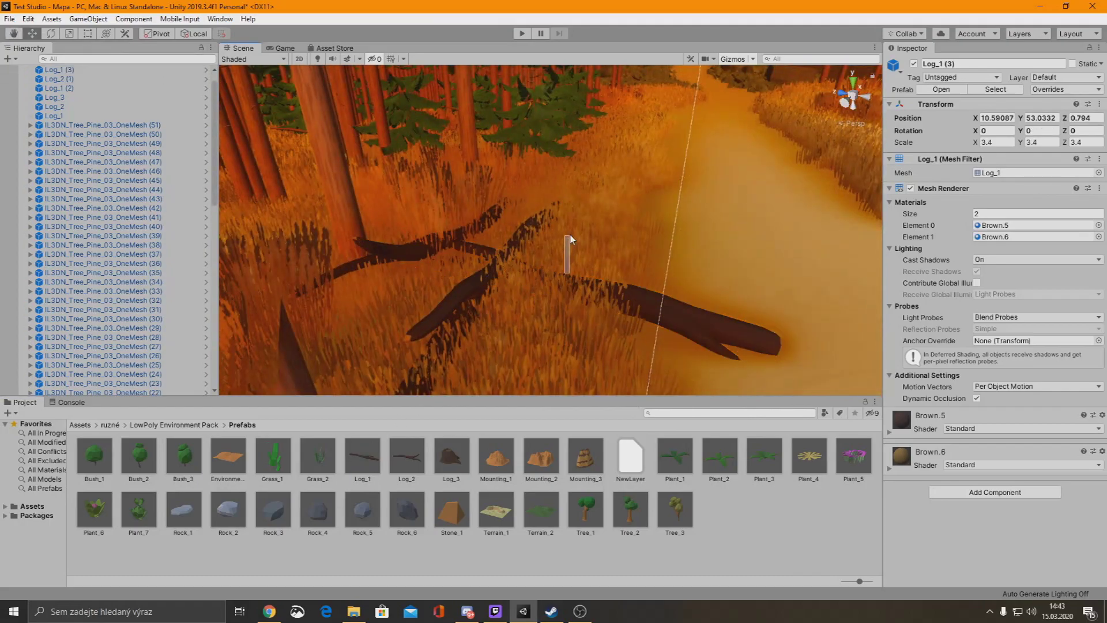
key("e")
mouse_move(569, 258)
left_mouse_down()
mouse_move(568, 267)
mouse_move(738, 236)
left_mouse_up()
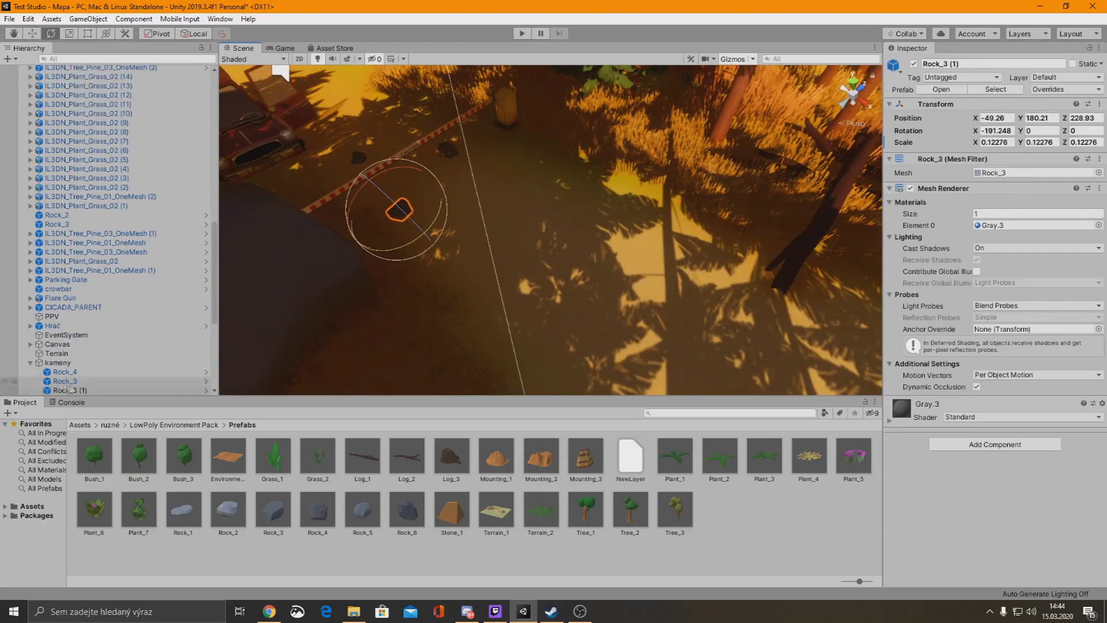
Duplicate Rock_3 (1) twice and move the copy onto the path
right_click(68, 390)
left_click(98, 165)
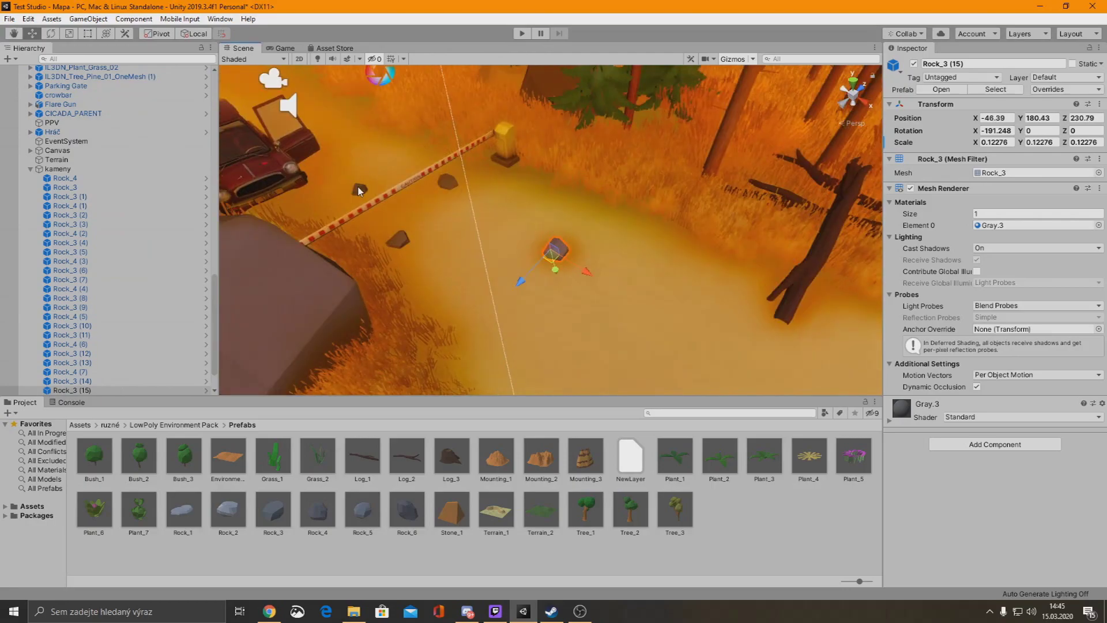
key("ctrl+d")
left_click_drag(447, 183, 556, 248)
key("f")
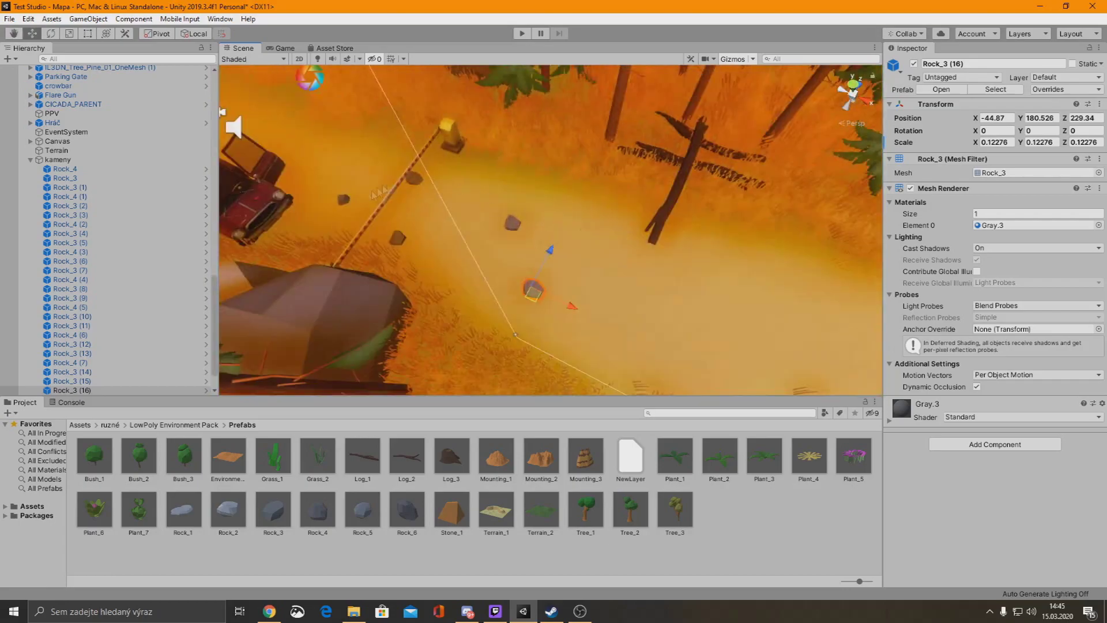
Duplicate Rock_4, check the path from ground level, and select Log_1 (4)
left_click(533, 288)
left_click(425, 182)
right_click(68, 192)
left_click(86, 241)
key("f")
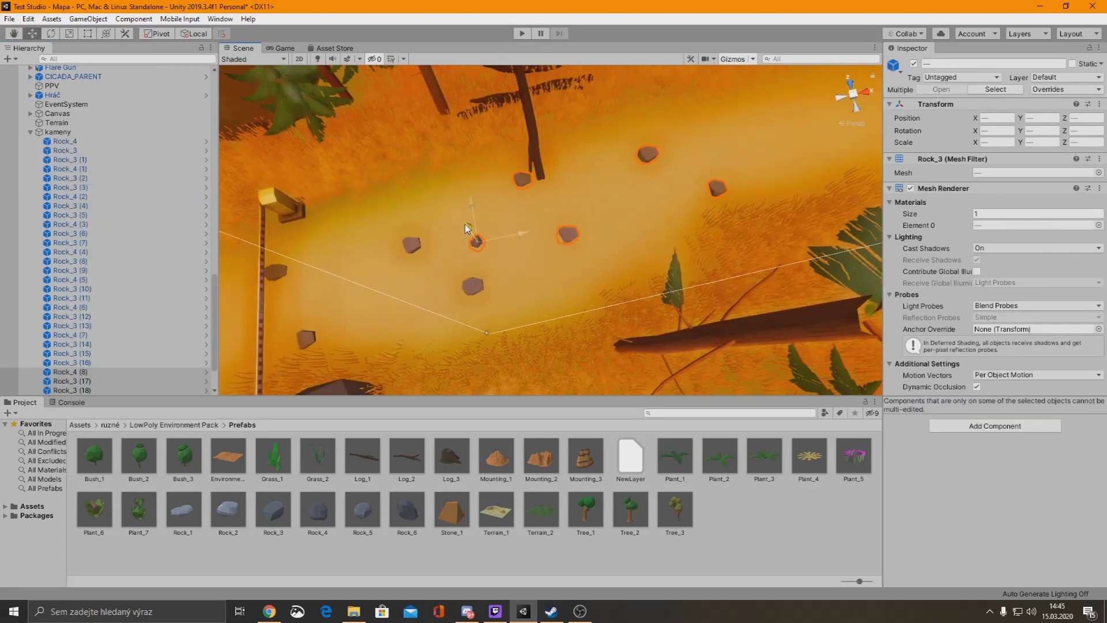
right_click_drag(465, 225, 466, 225)
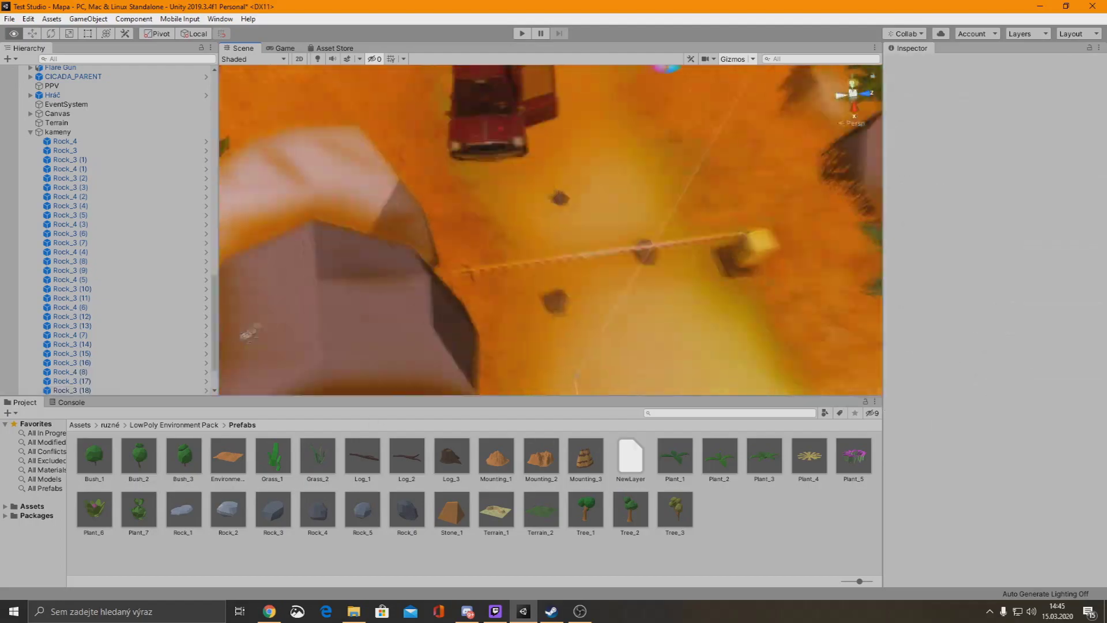
mouse_move(812, 189)
right_mouse_down()
mouse_move(309, 374)
mouse_move(704, 236)
mouse_move(632, 217)
right_mouse_up()
left_click(635, 214)
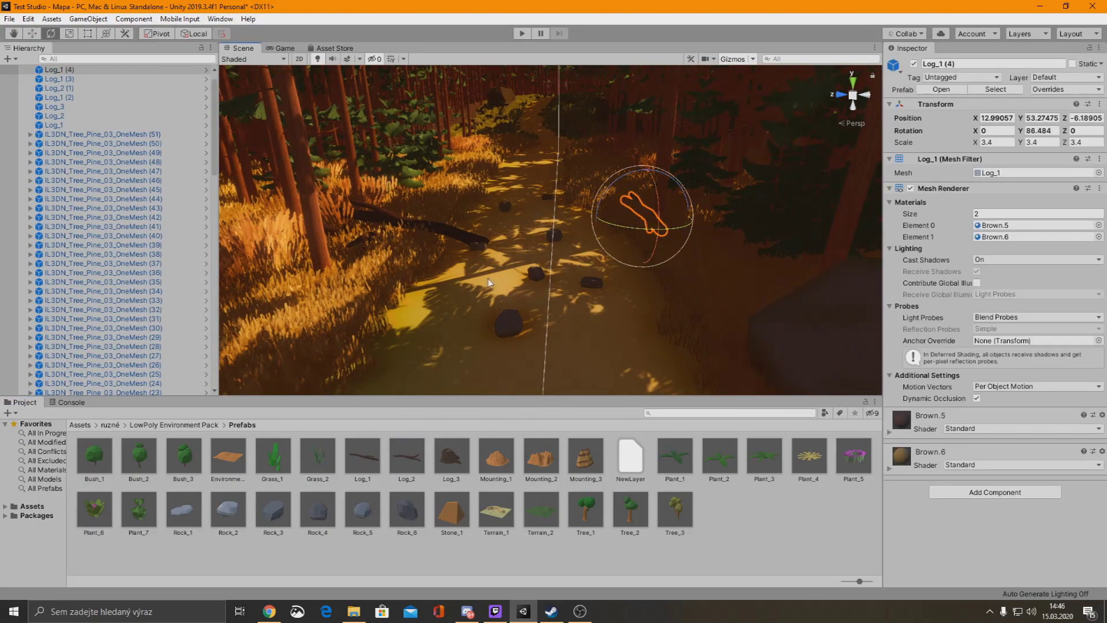
Place Log_1 (4) at rotation 84.426 beside the path, then run and stop a play test
key("f")
key("w")
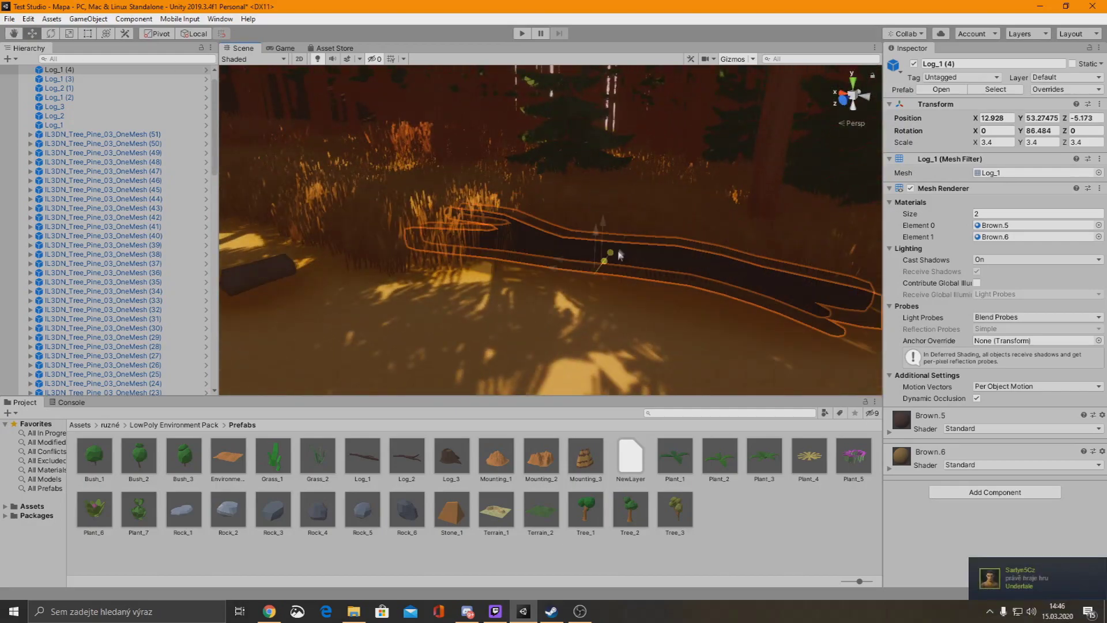
right_click_drag(68, 35, 65, 39)
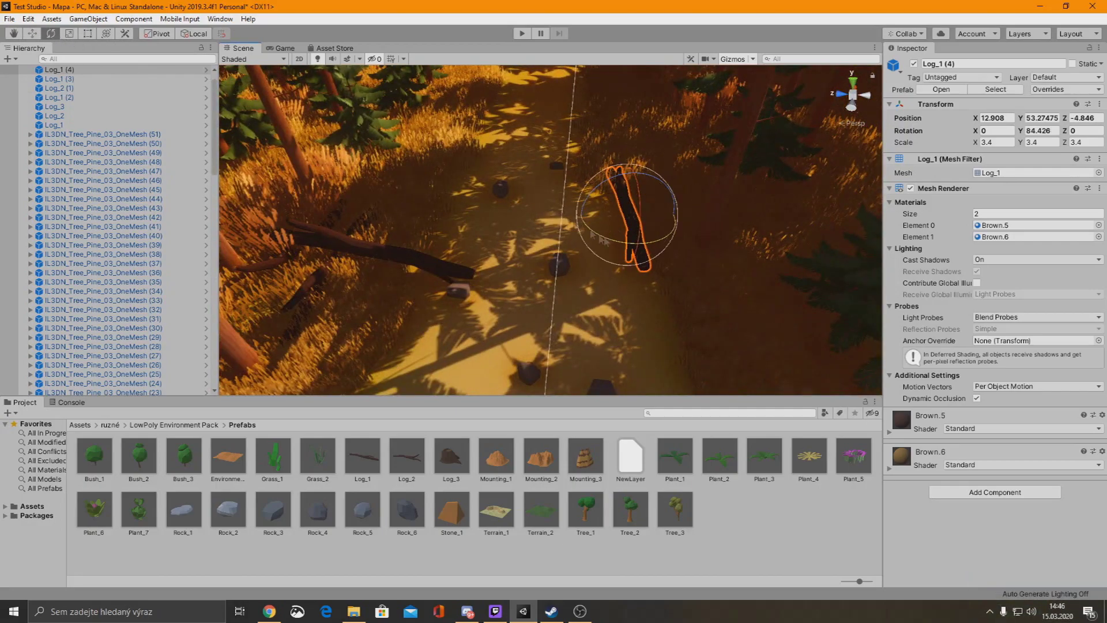
right_click_drag(669, 219, 580, 219)
key("ctrl+p")
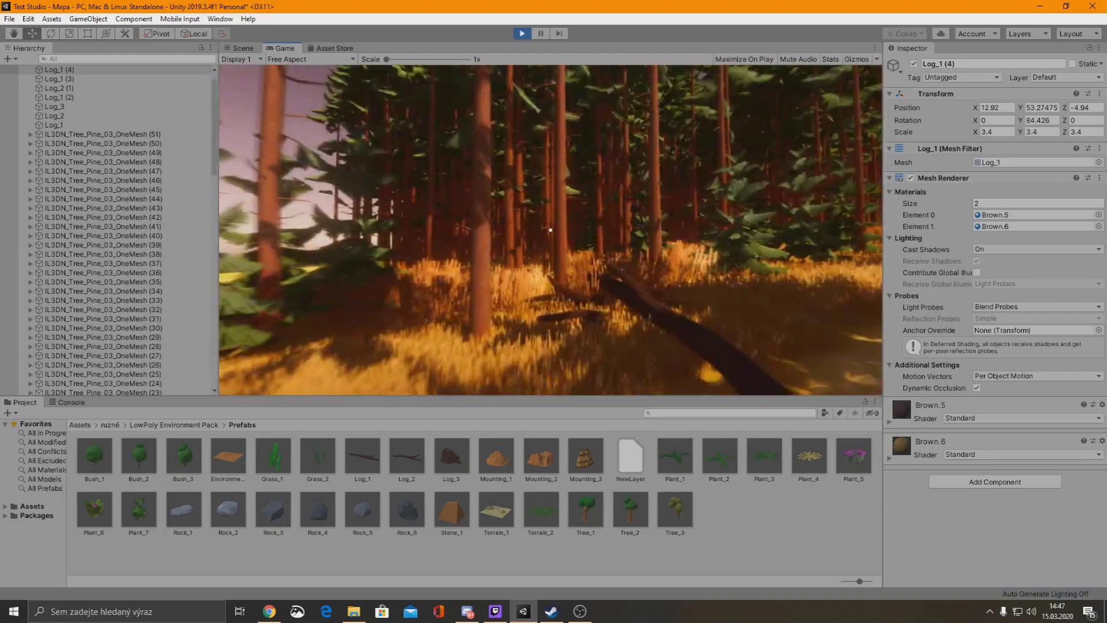
key("ctrl+p")
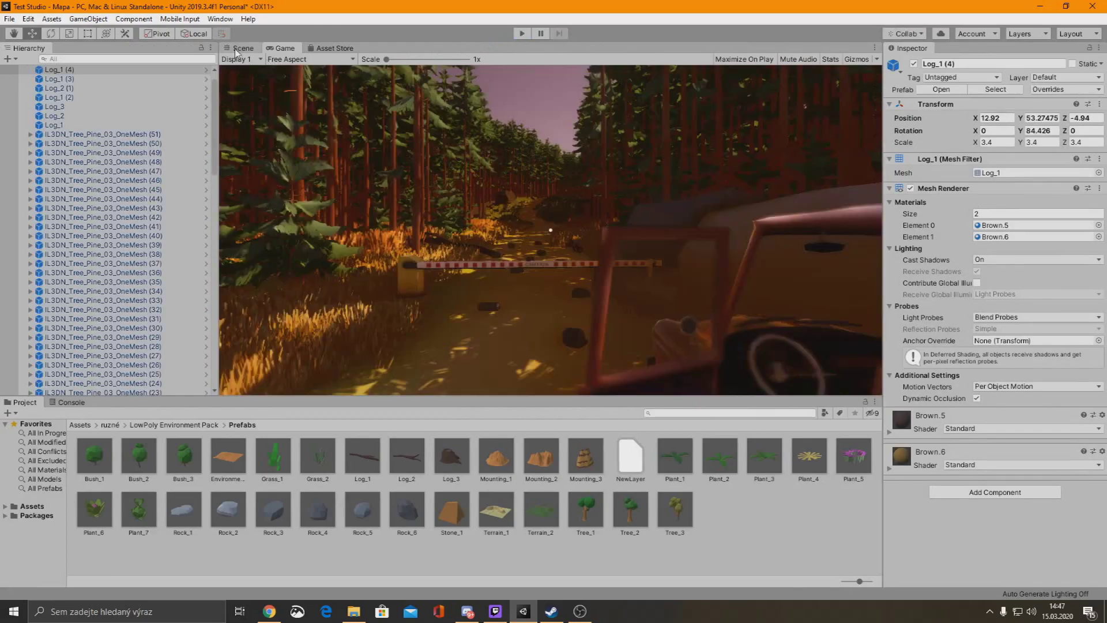
Select the Terrain with tree brush size 50 and start Play mode again
left_click_drag(553, 153, 700, 373, "alt")
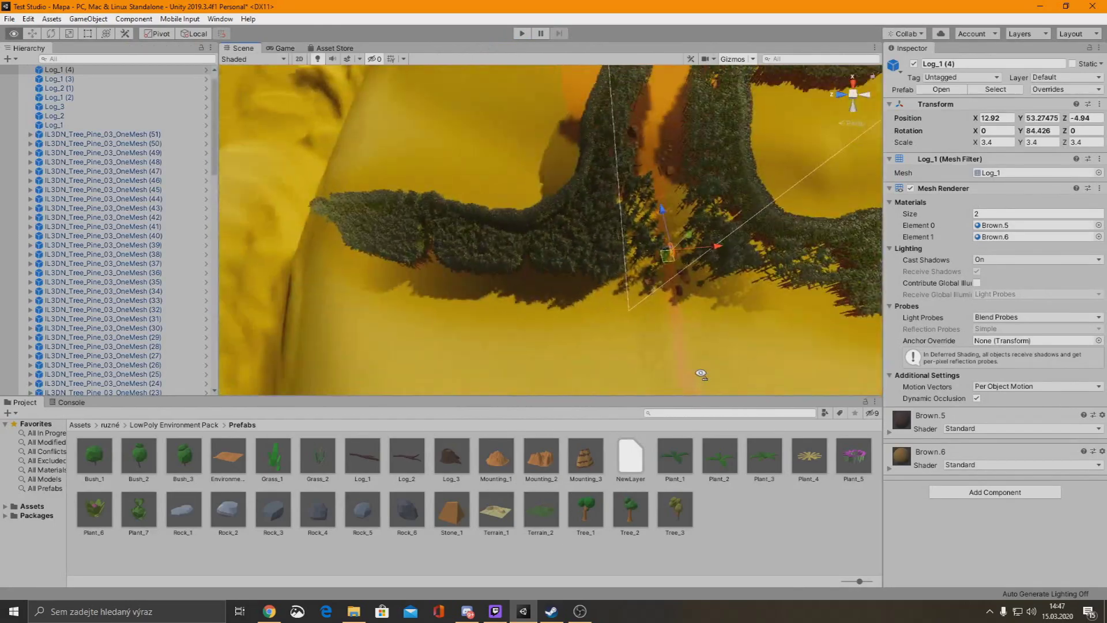
left_click(589, 230)
left_click(998, 163)
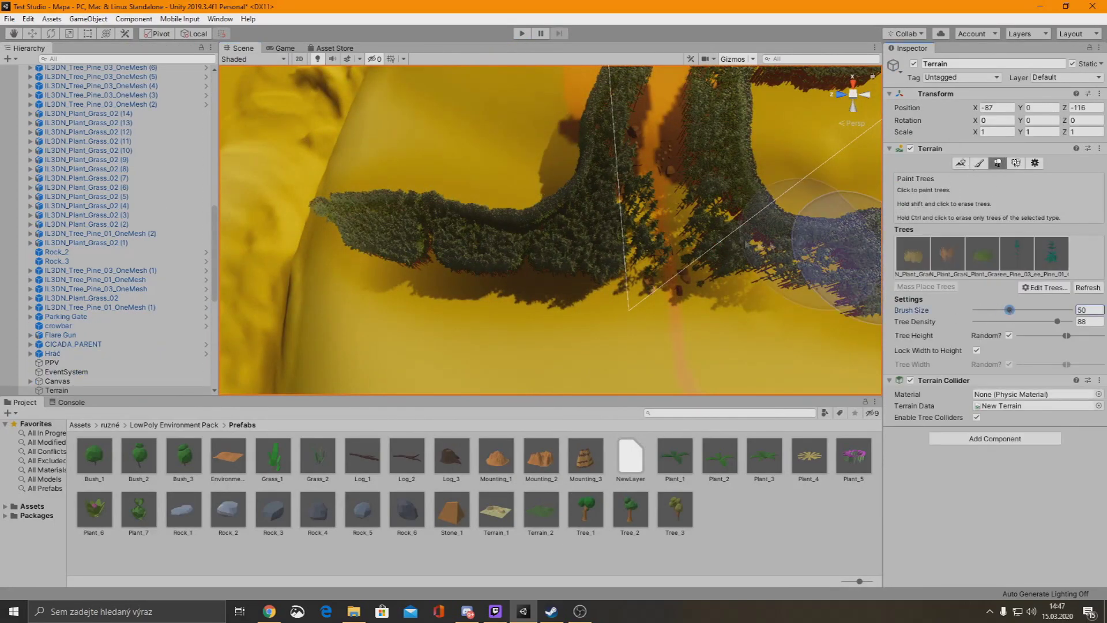
mouse_move(482, 229)
left_mouse_down("alt")
mouse_move(304, 262)
mouse_move(629, 255)
left_mouse_up("alt")
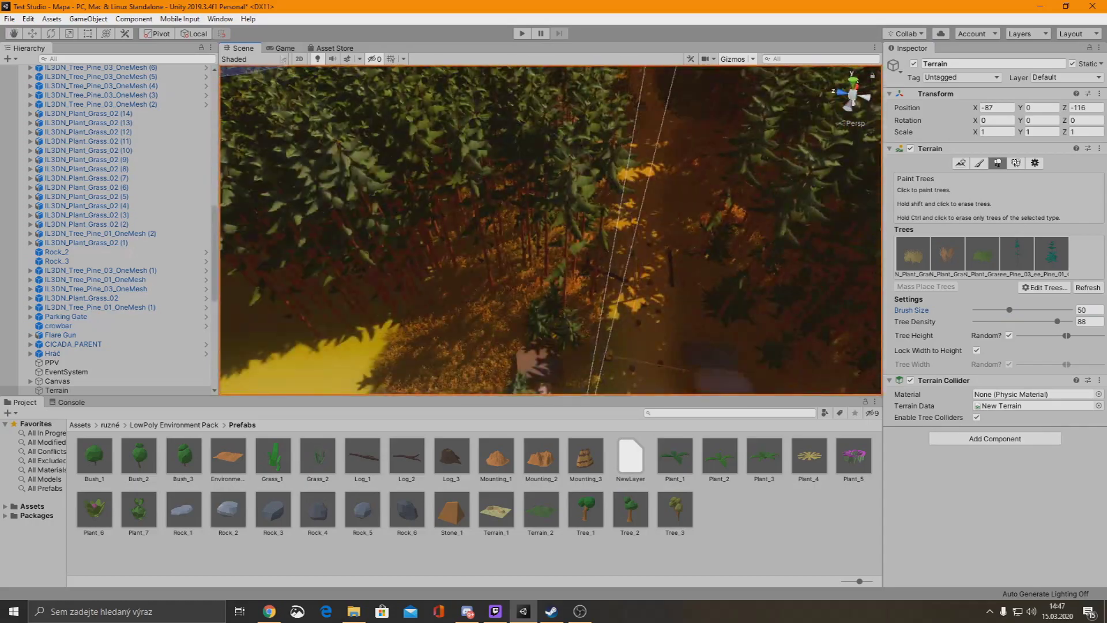
key("ctrl+p")
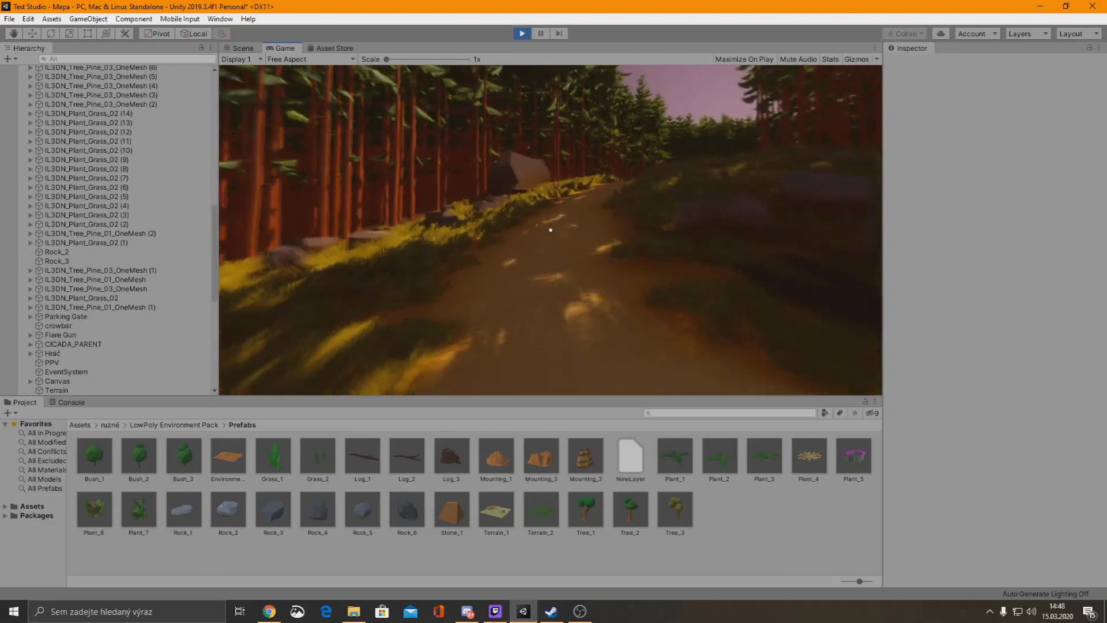
Stop the second play test and go back to the Scene view
key("ctrl+p")
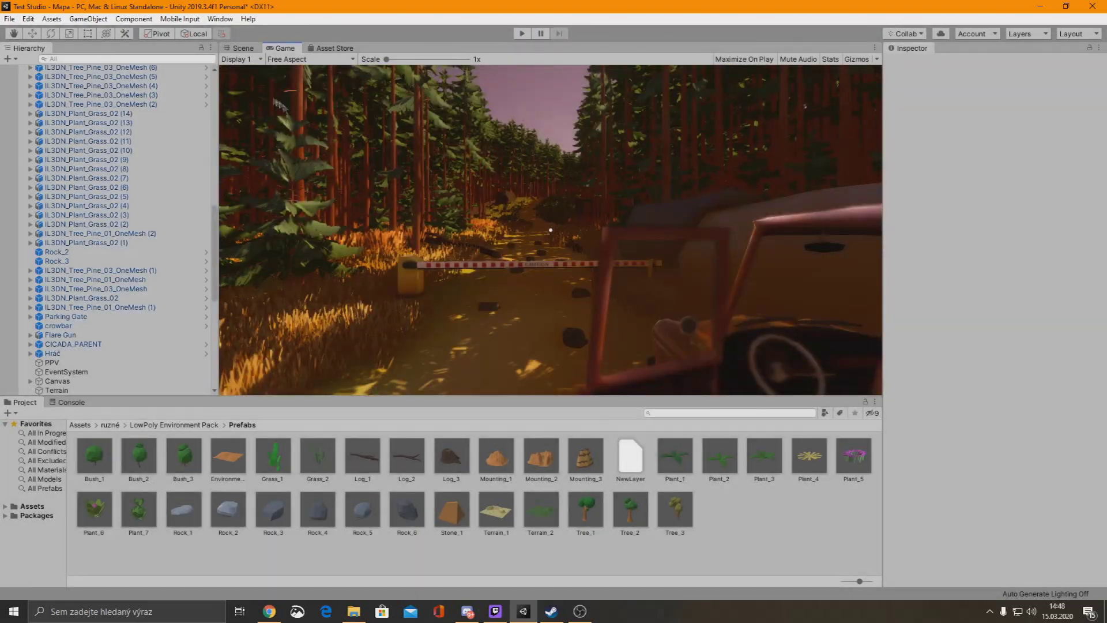
left_click(238, 48)
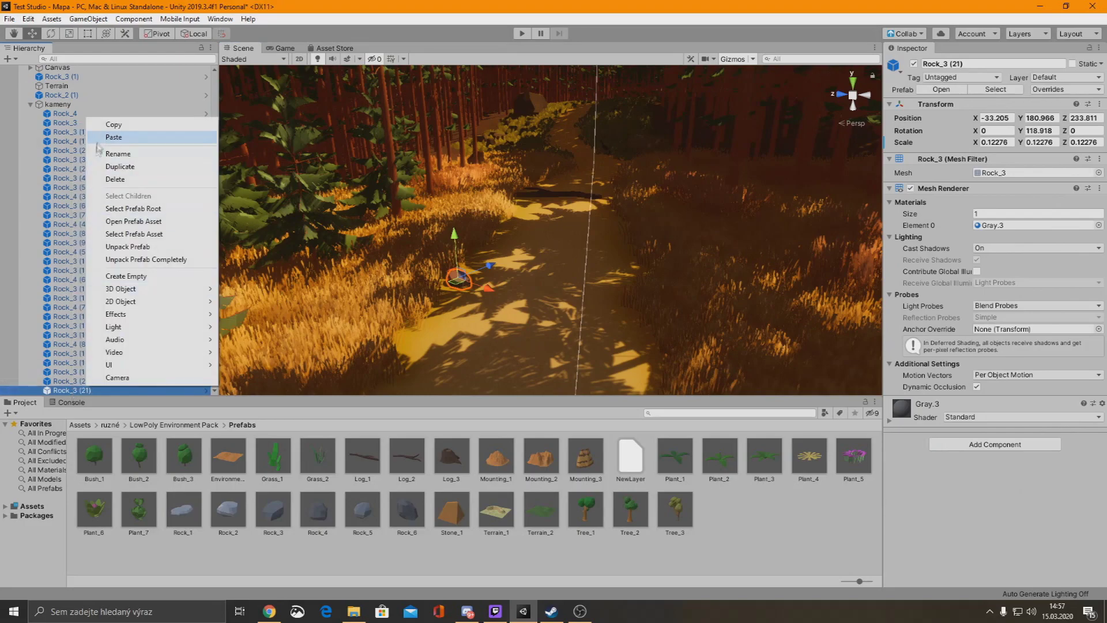
Frame the newly pasted Rock_3 copy and enlarge it with the Scale tool
key("f")
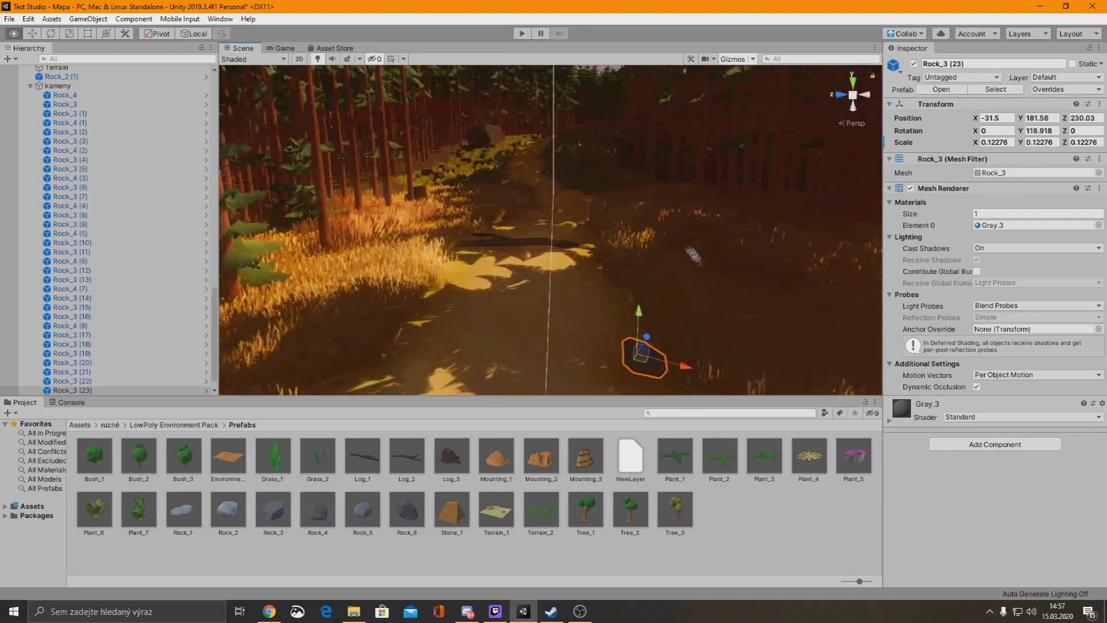
left_click(70, 33)
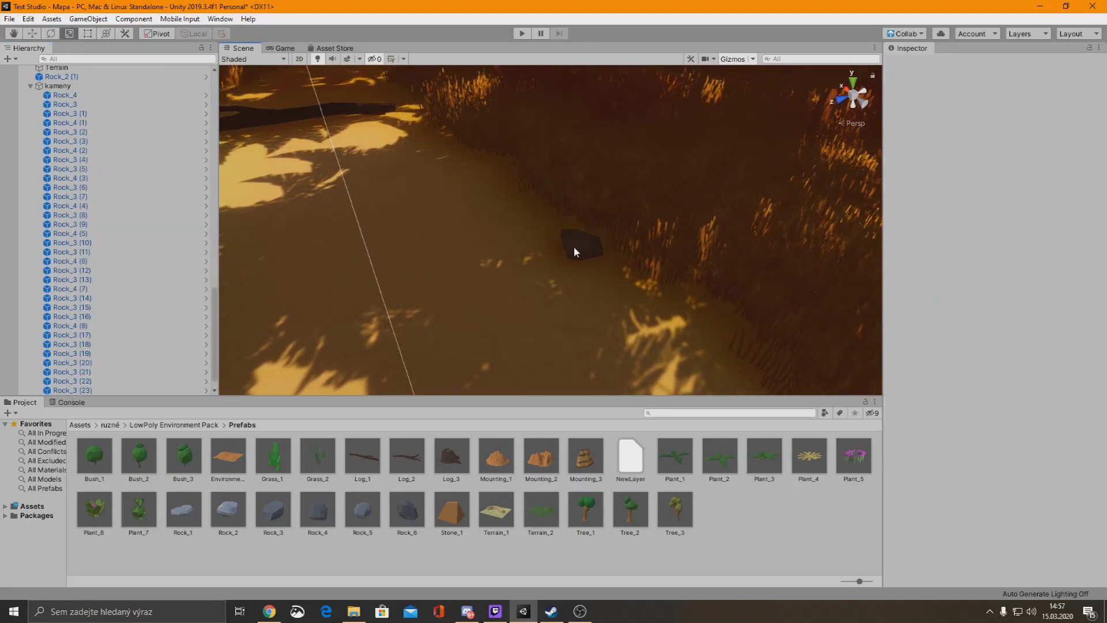
left_click_drag(574, 246, 646, 190)
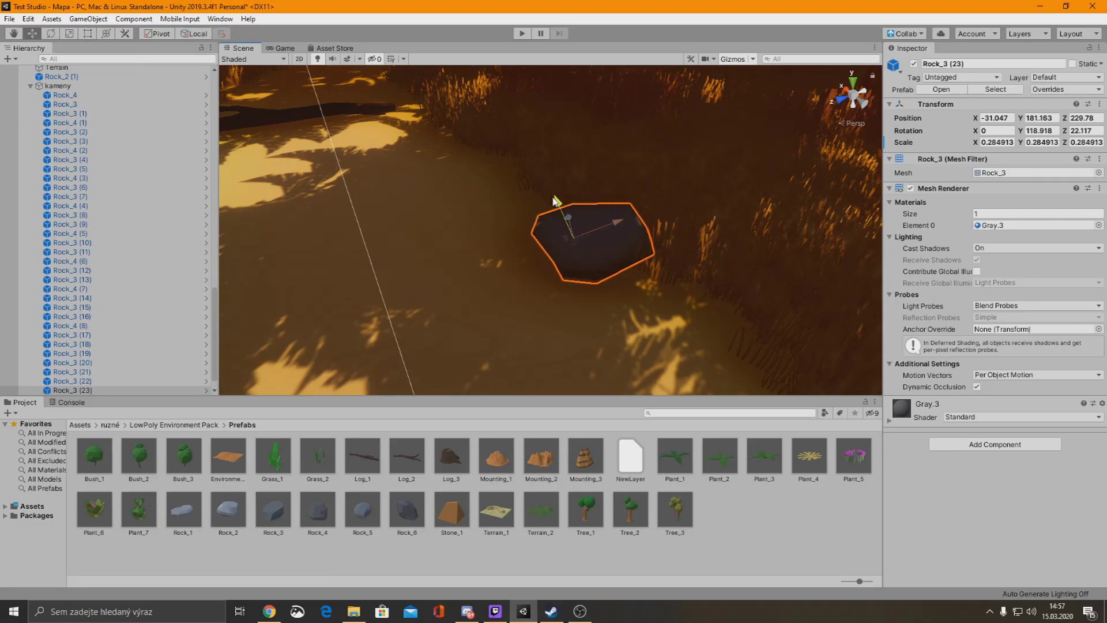
right_click_drag(554, 200, 553, 201)
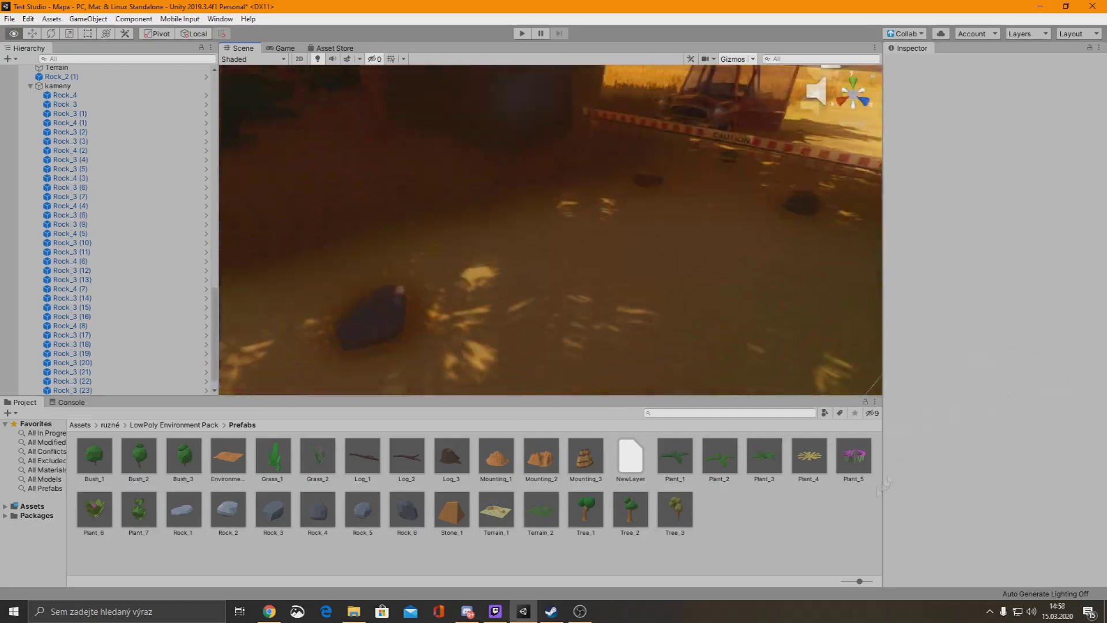
right_click_drag(554, 200, 346, 463)
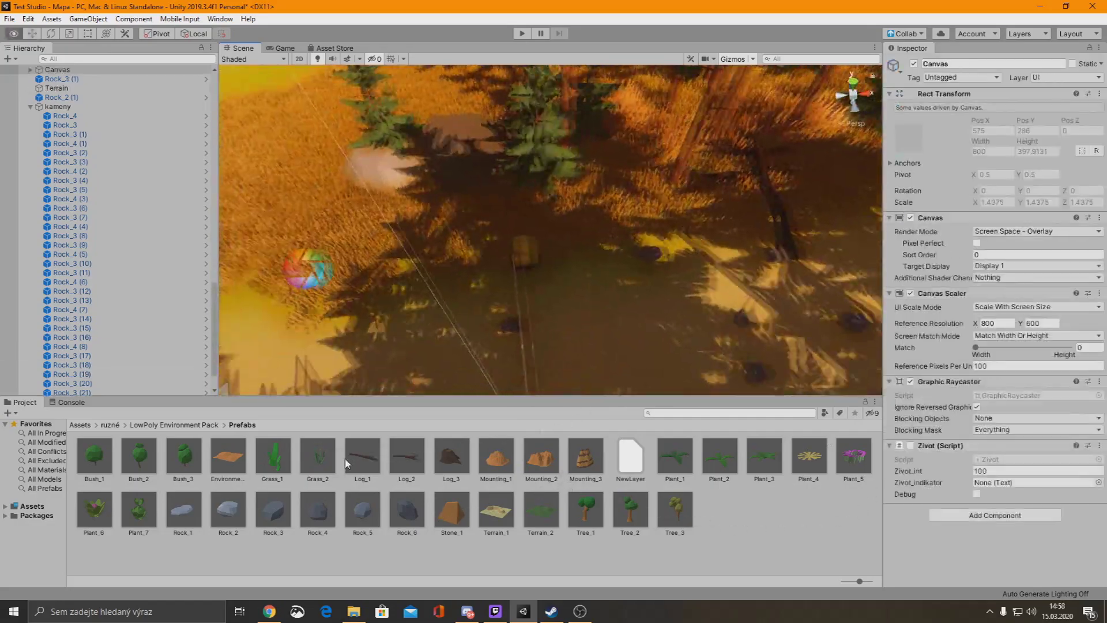
left_click(284, 49)
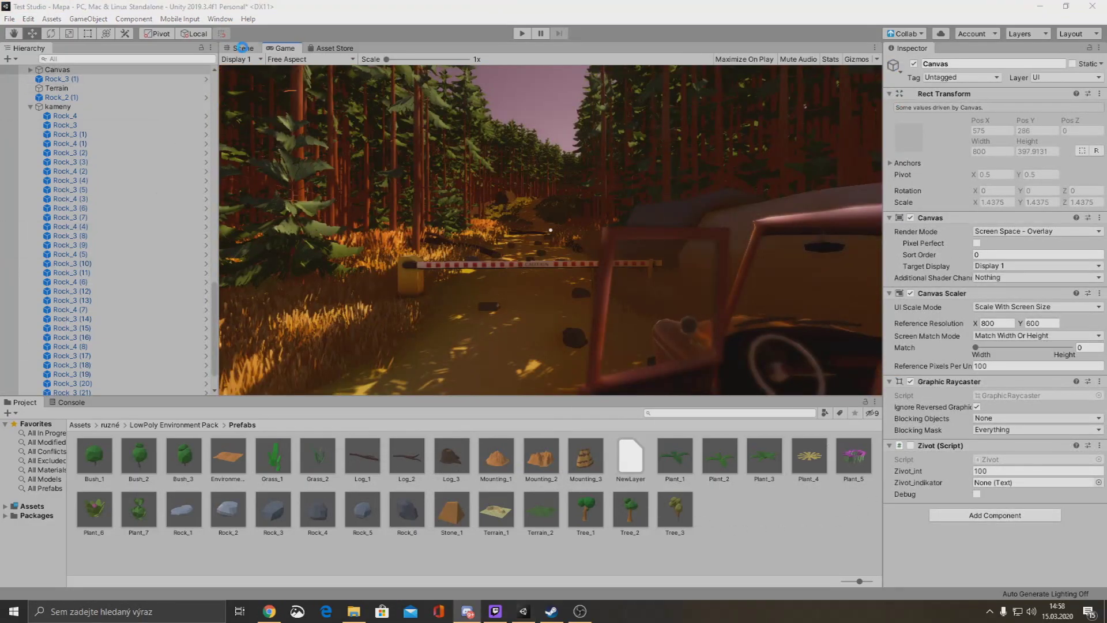
left_click(243, 48)
Select Rock_3 (24) by the road, compare with the Game view, and start a play test
mouse_move(576, 230)
right_mouse_down()
mouse_move(675, 295)
mouse_move(440, 358)
right_mouse_up()
left_click(440, 359)
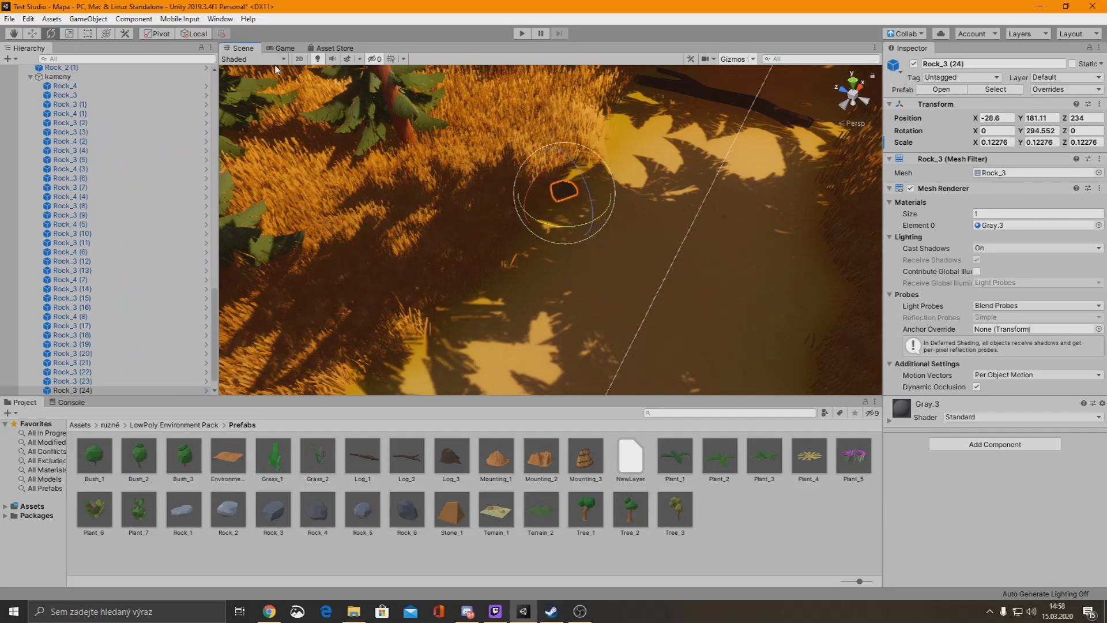
right_click_drag(275, 69, 89, 39)
left_click(286, 47)
left_click(242, 48)
mouse_move(519, 260)
right_mouse_down()
mouse_move(651, 264)
mouse_move(321, 245)
right_mouse_up()
key("ctrl+p")
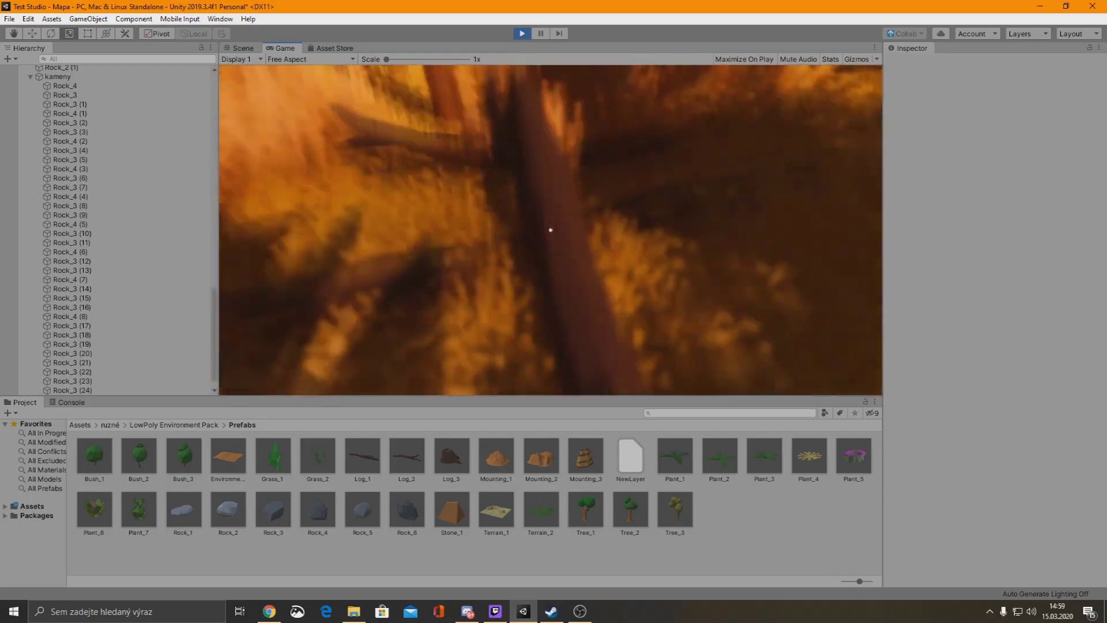
Stop the play test and set Terrain tree painting to the pine prototype, brush size 5
key("ctrl+p")
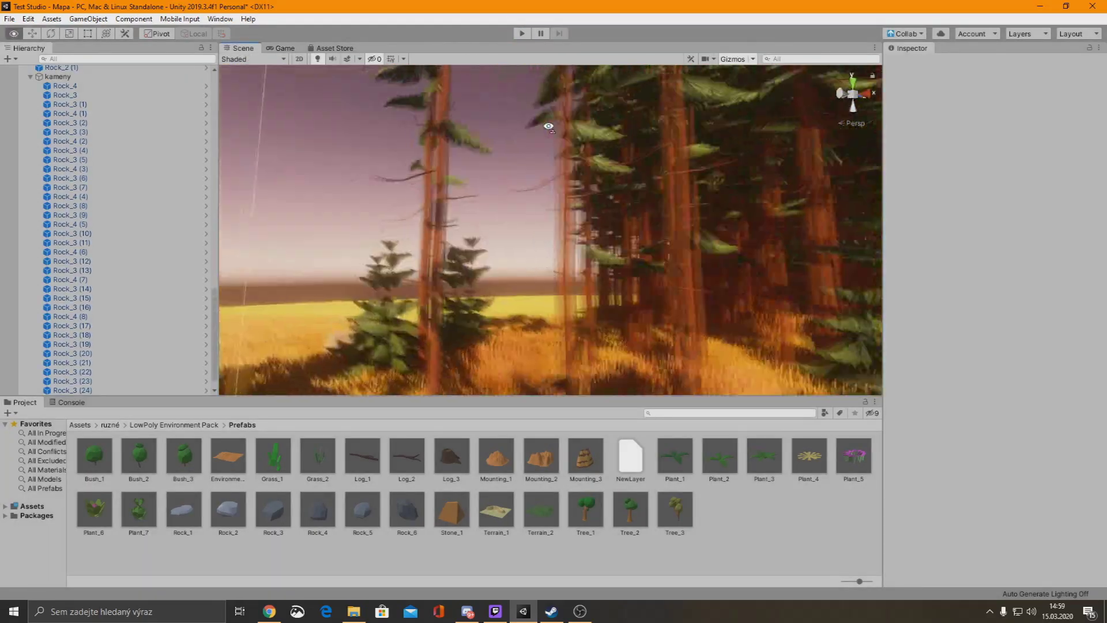
left_click(370, 343)
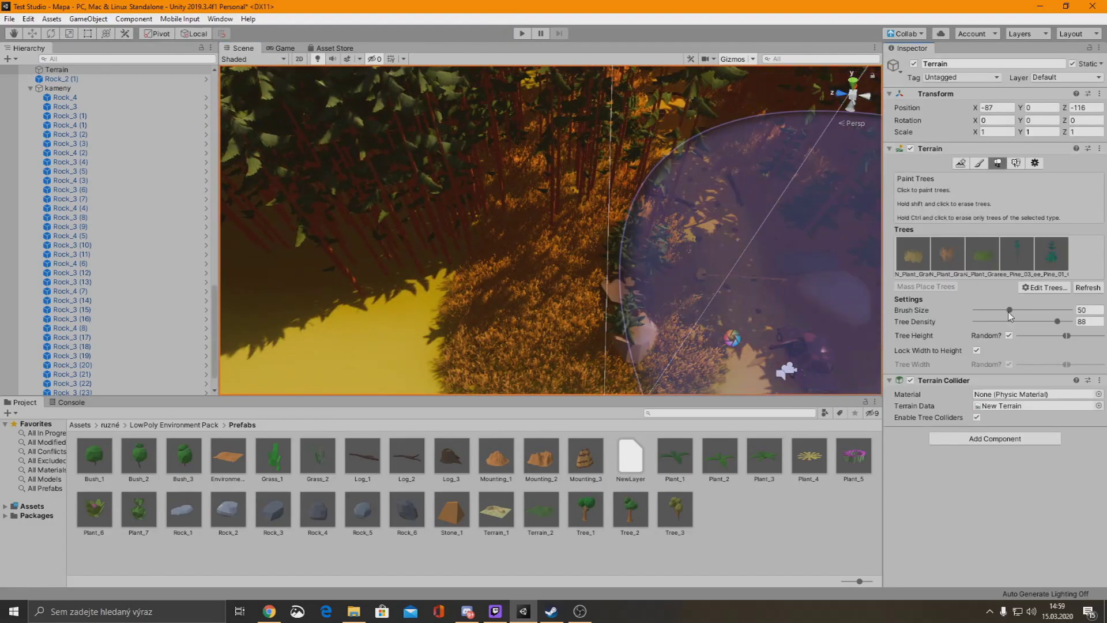
right_click_drag(532, 271, 605, 240)
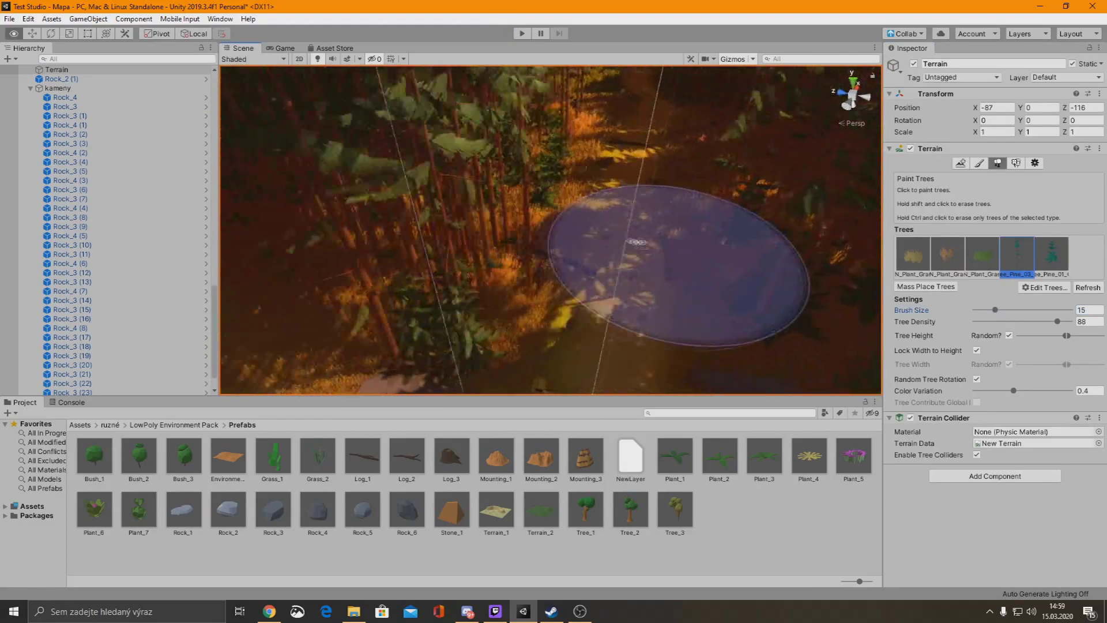
key("w")
left_click(998, 163)
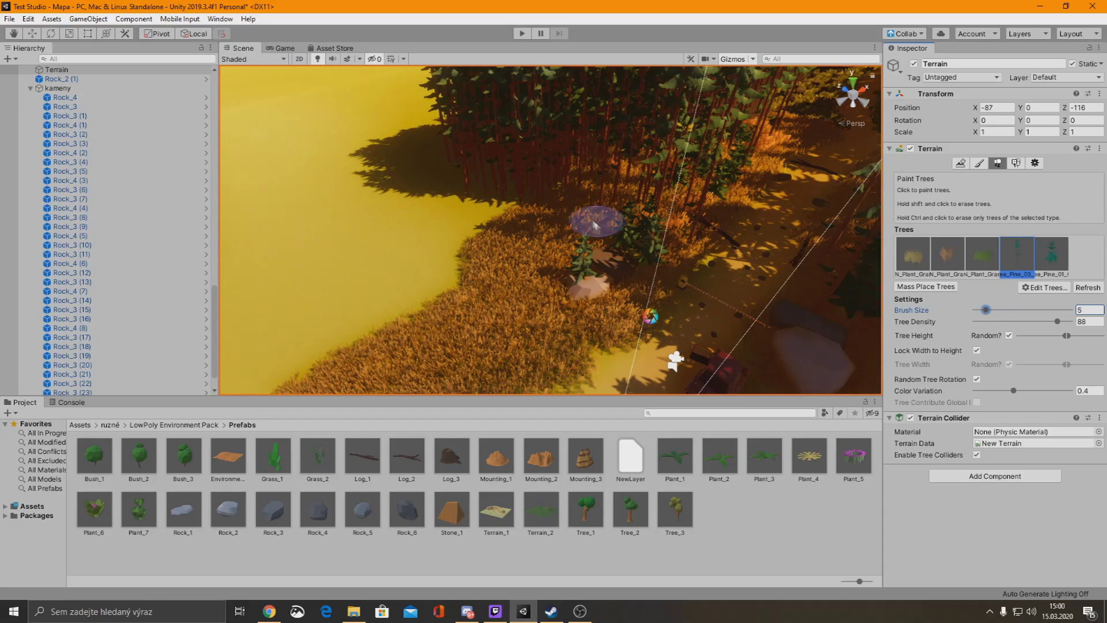
scroll(616, 250, "up", 3)
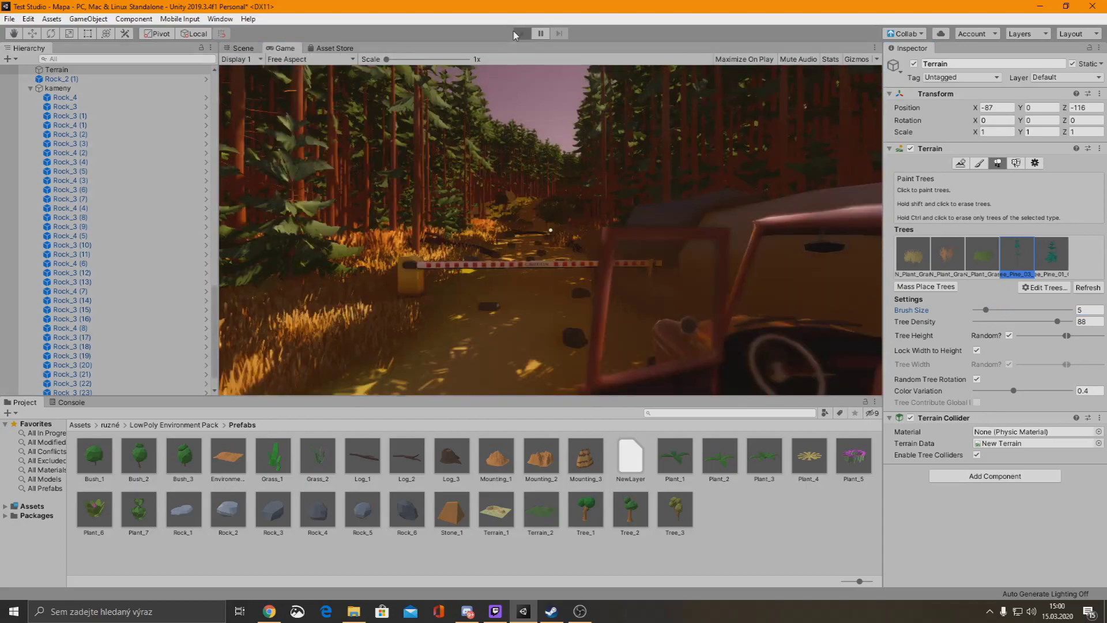
Walk the player through the pines and along the dirt path, then stop and return to Scene view
key("w")
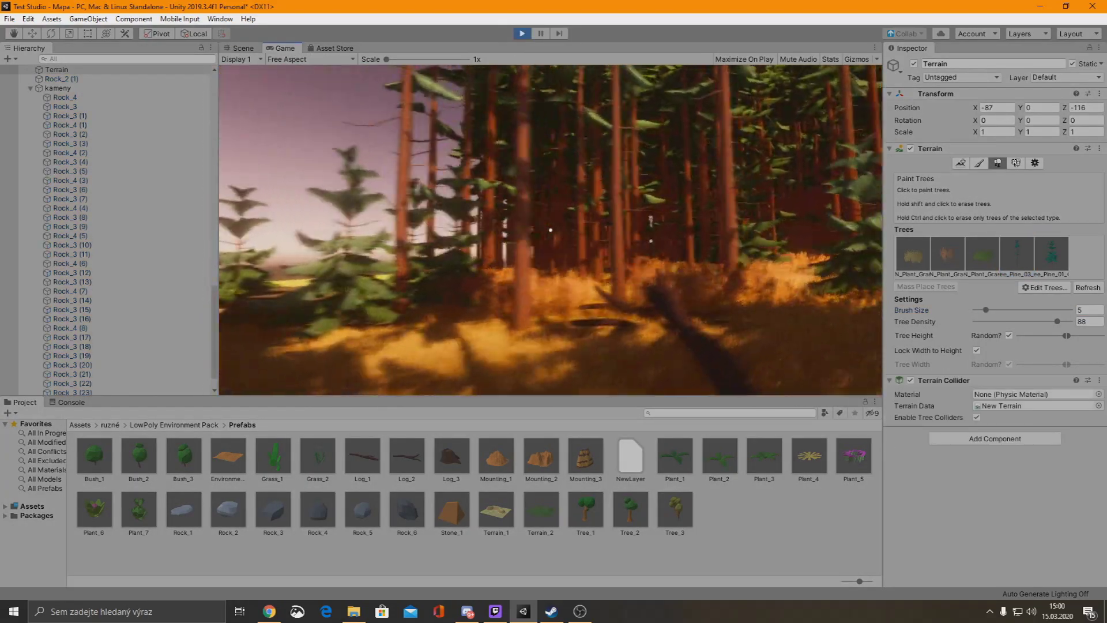
key("w")
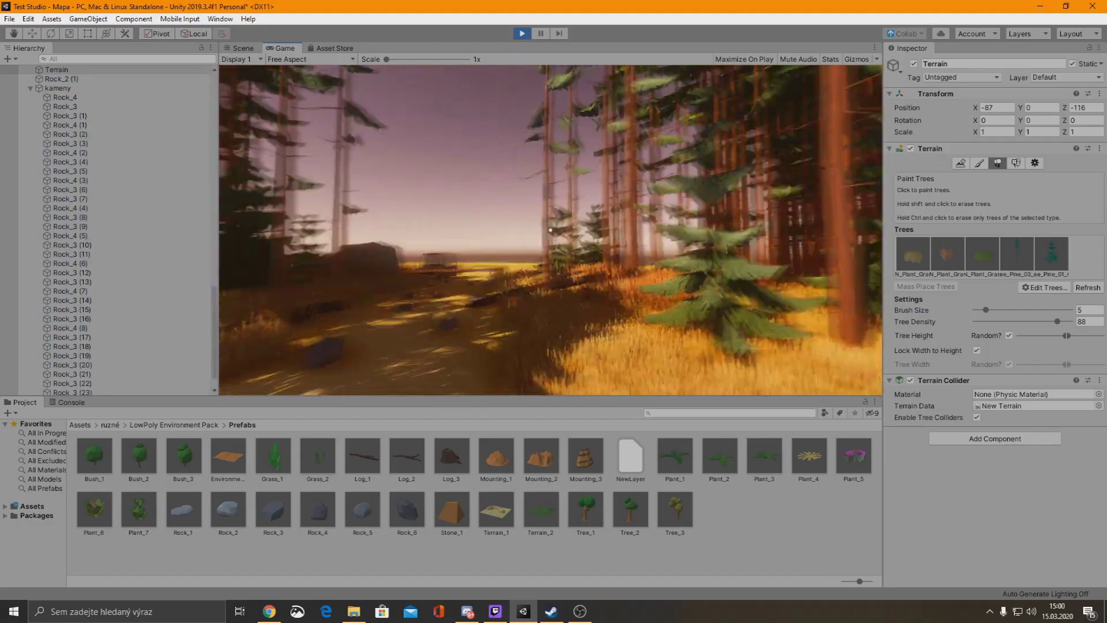
key("w")
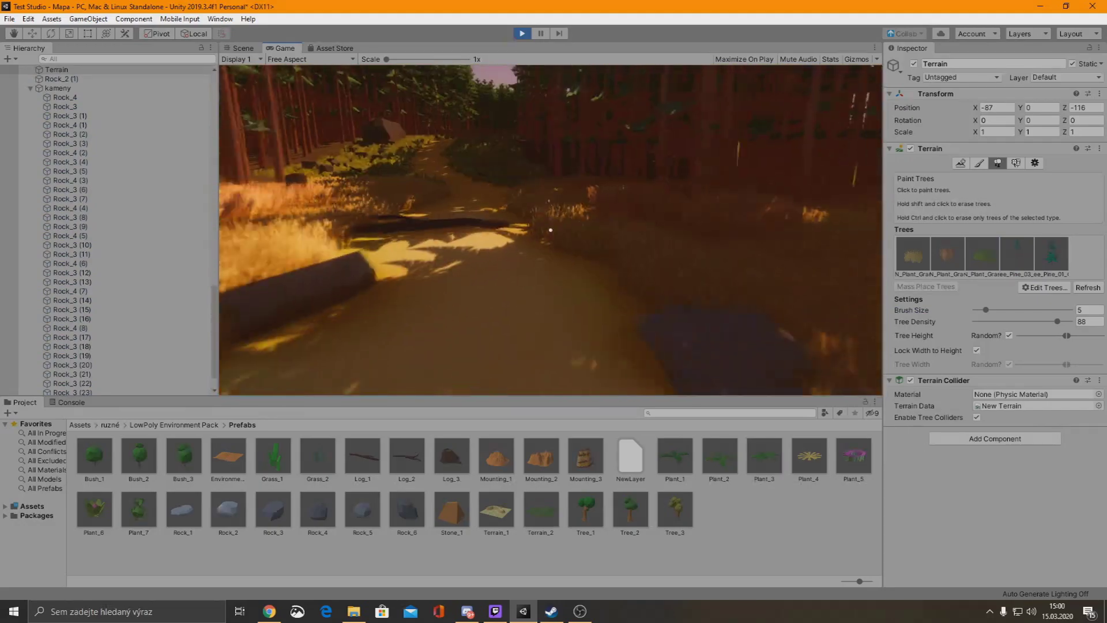
key("w")
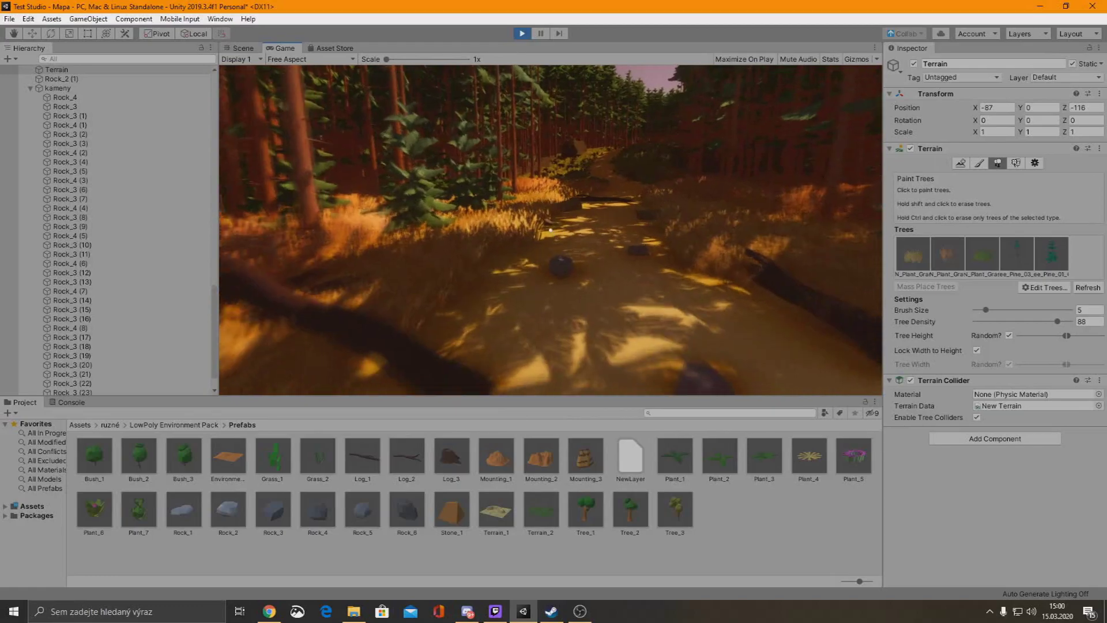
key("ctrl+p")
left_click(239, 49)
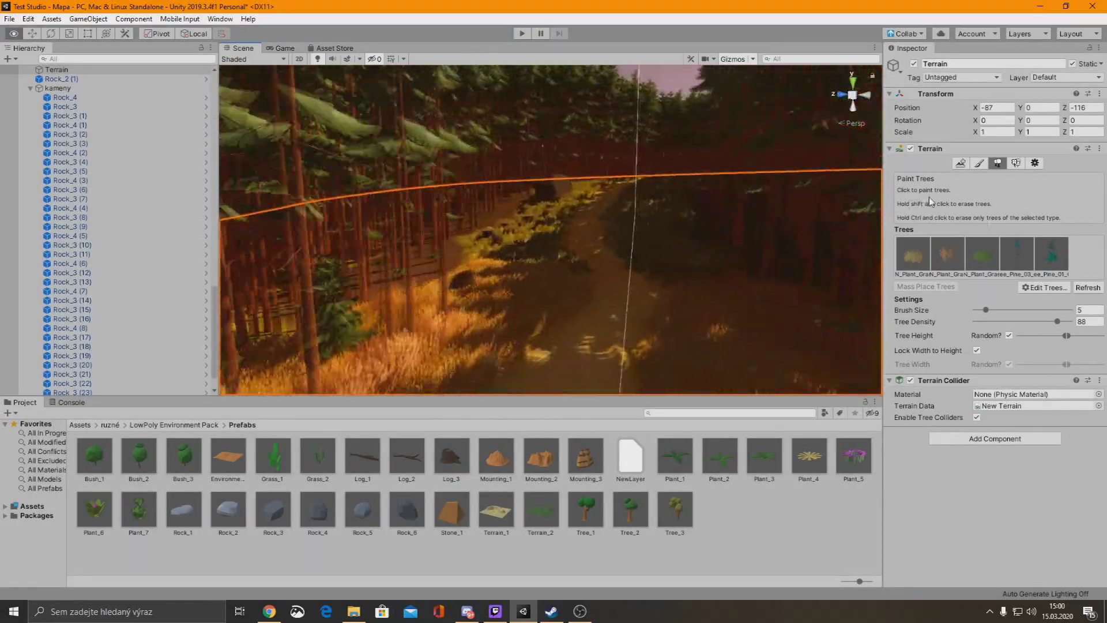
Copy Rock_3 (11) and paste it as a new rock, Rock_3 (25), on the path
left_click(499, 350)
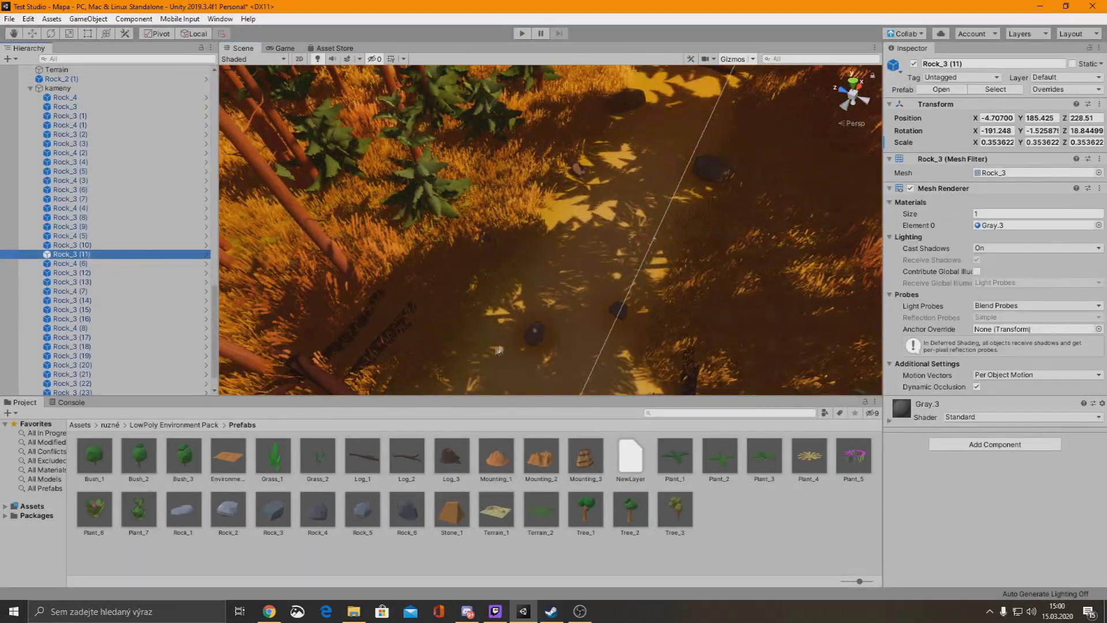
right_click(69, 258)
left_click(95, 264)
right_click(114, 363)
left_click(103, 119)
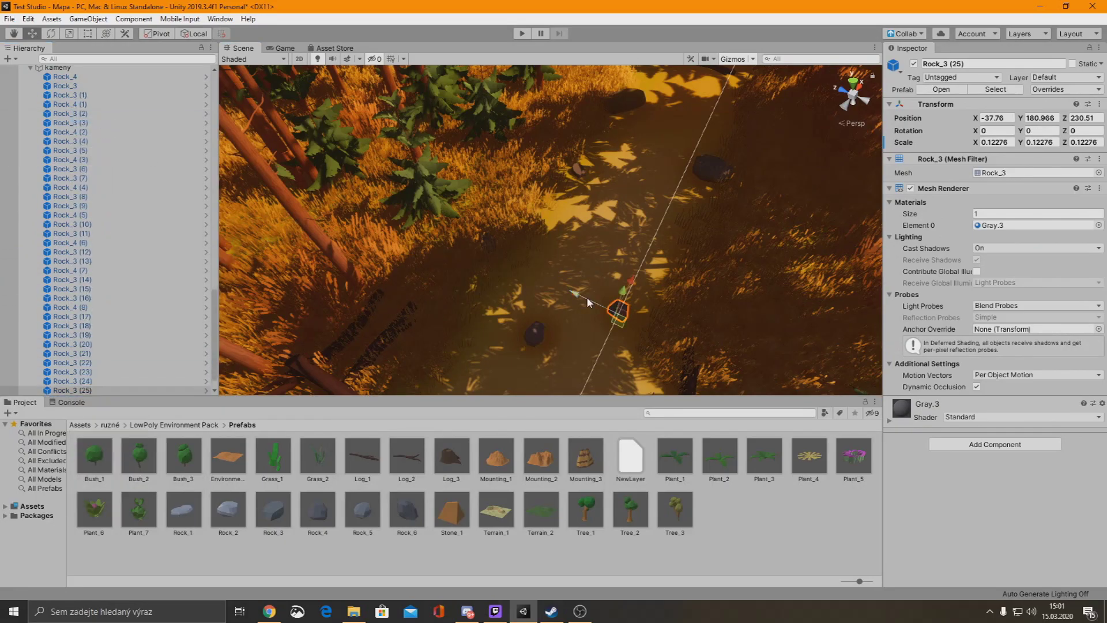
Orbit around the pasted rock and pick out two path rocks for copying
right_click_drag(629, 181, 567, 229)
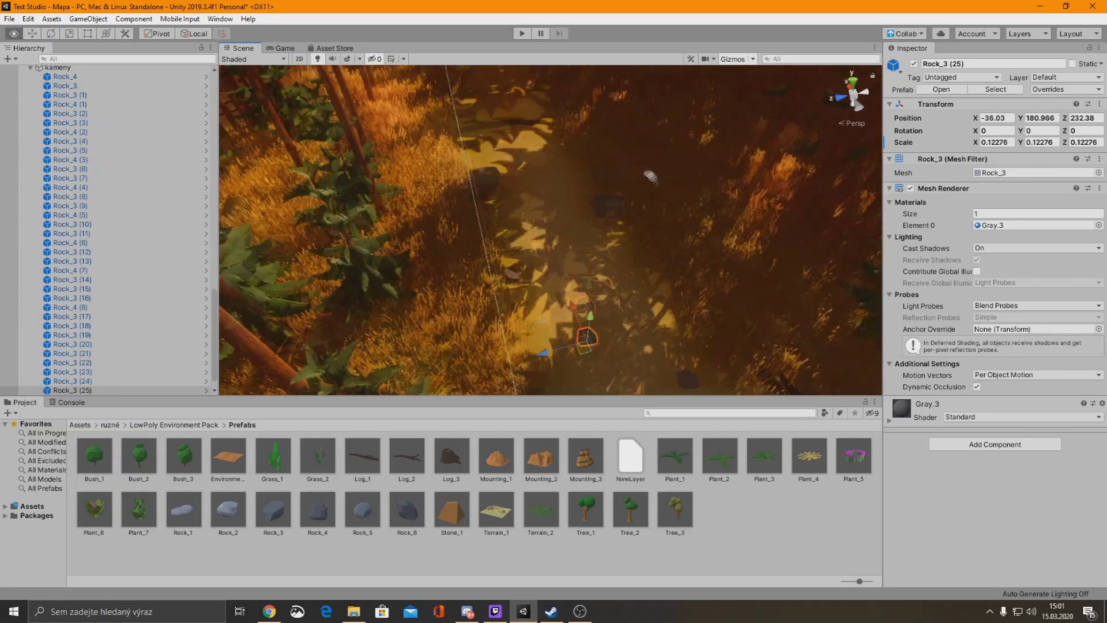
mouse_move(566, 230)
right_mouse_down()
mouse_move(554, 242)
mouse_move(136, 190)
right_mouse_up()
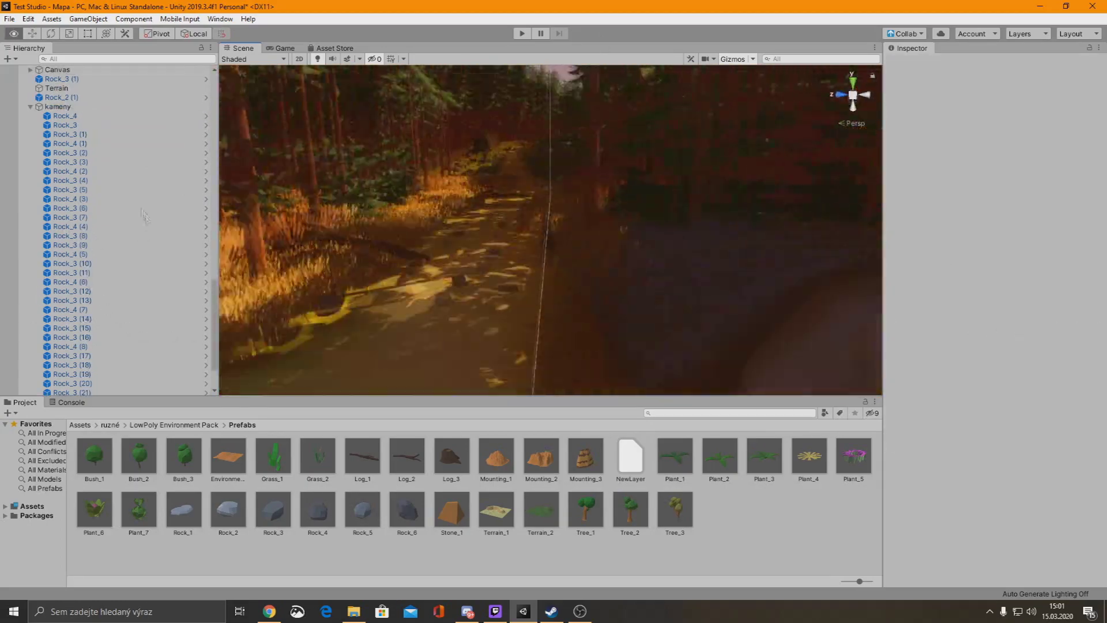
mouse_move(136, 189)
right_mouse_down()
mouse_move(663, 196)
mouse_move(635, 219)
right_mouse_up()
right_click(91, 338)
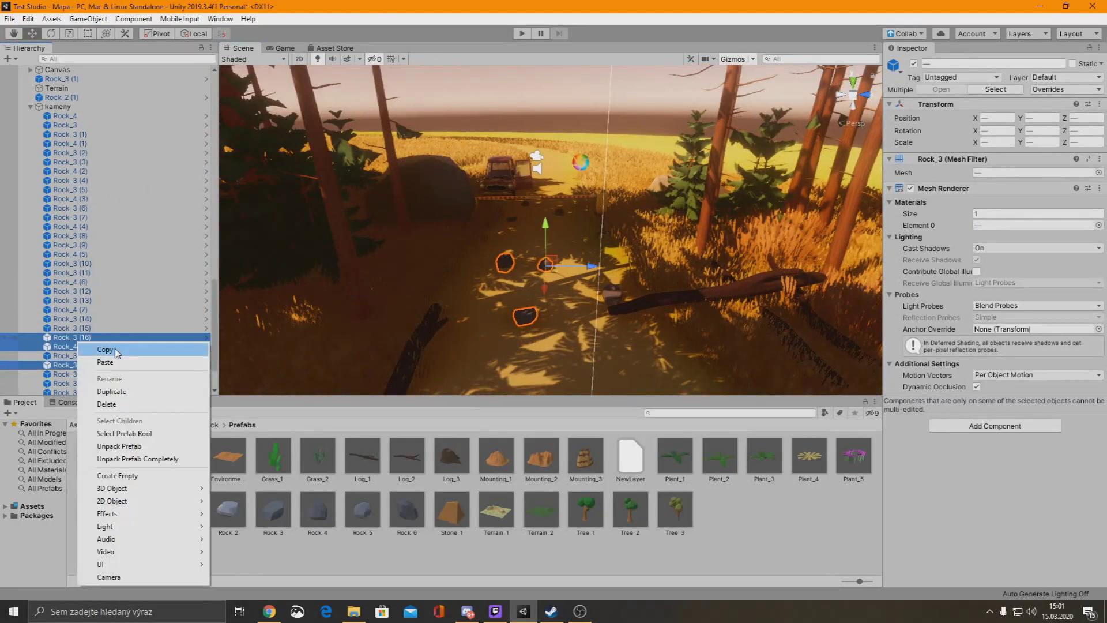
Copy the two chosen rocks and bring the view down over the path
left_click(115, 388)
mouse_move(404, 230)
right_mouse_down()
mouse_move(326, 275)
mouse_move(539, 181)
right_mouse_up()
mouse_move(736, 204)
right_mouse_down()
mouse_move(753, 211)
mouse_move(744, 220)
right_mouse_up()
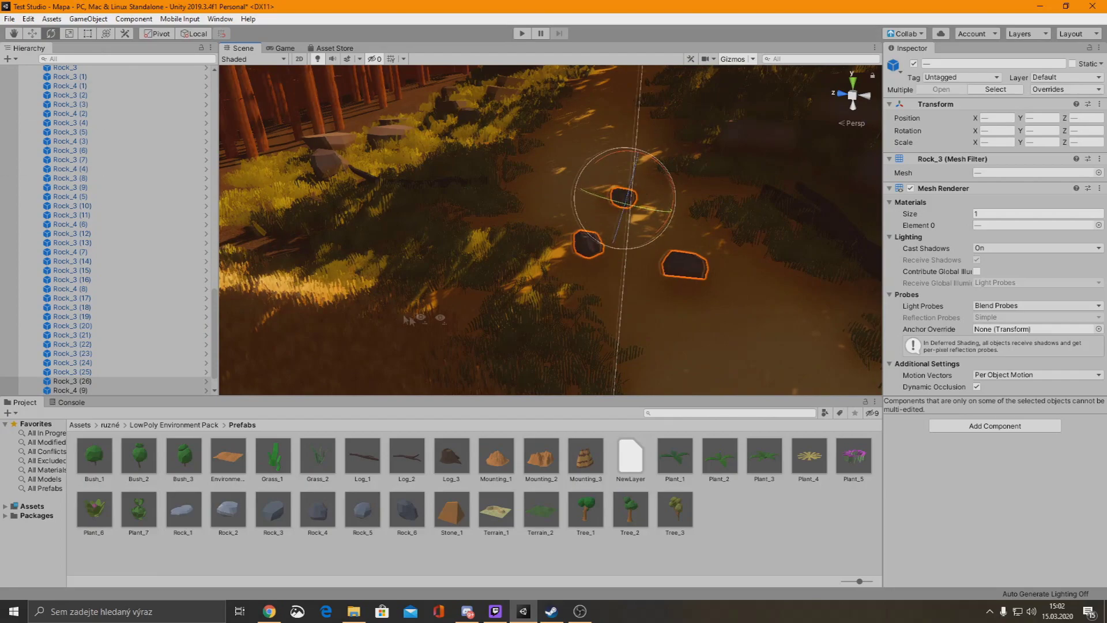
left_click(409, 319)
right_click_drag(409, 318, 616, 387)
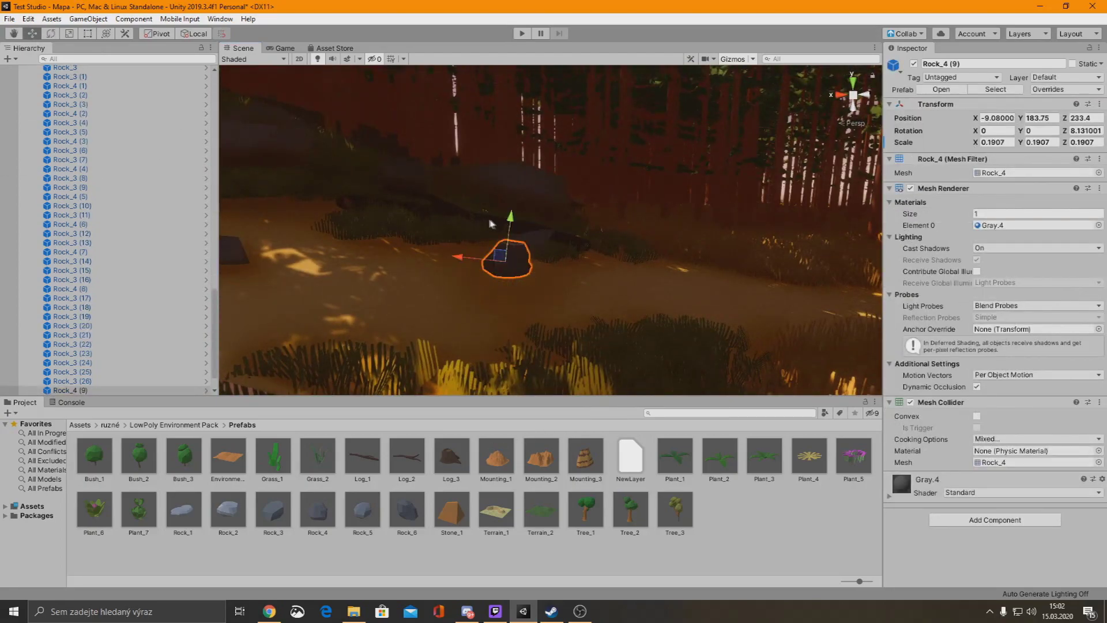
Inspect the flat rock Rock_3 (26) from above, then deselect it
left_click(527, 251)
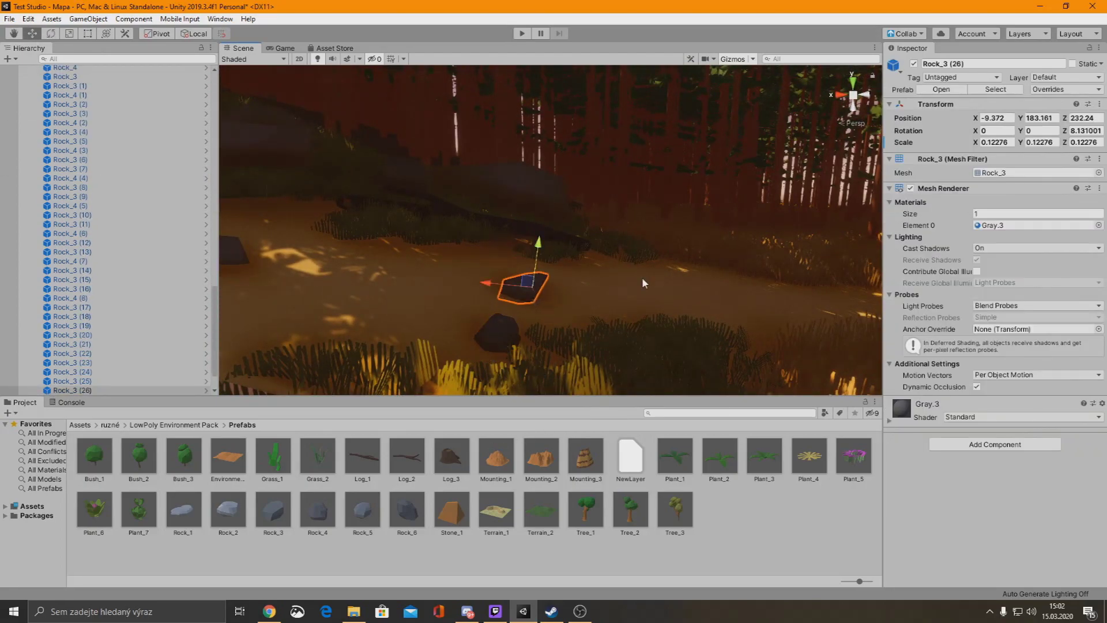
left_click_drag(640, 283, 495, 247, "alt")
left_click_drag(639, 315, 574, 200, "alt")
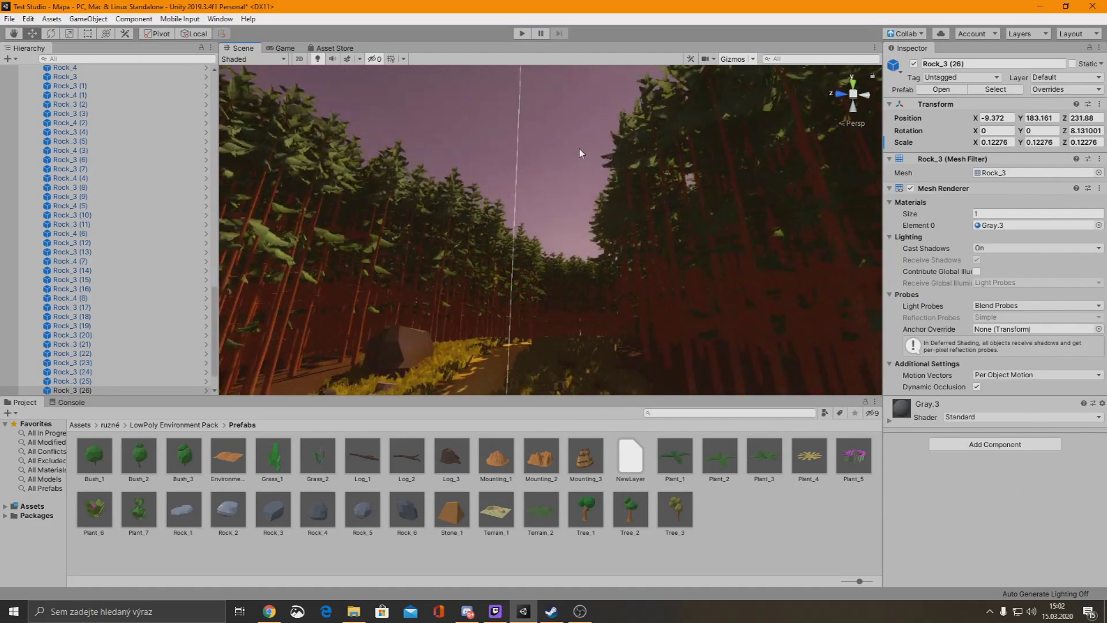
left_click(574, 200)
Duplicate three path rocks and move the copies away from the originals
left_click(568, 186)
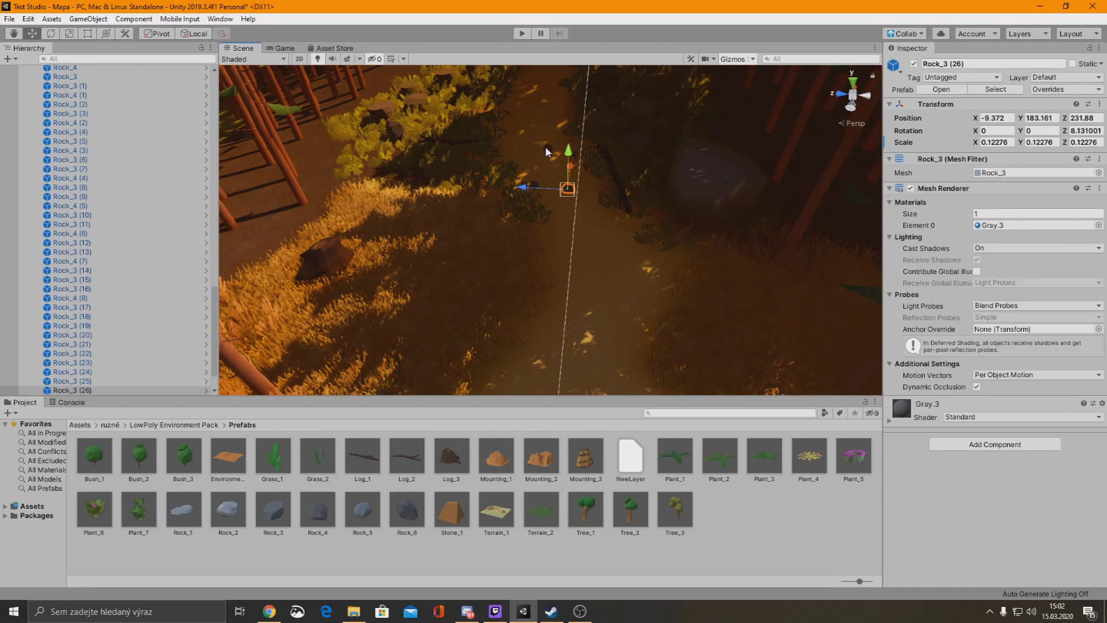
left_click(548, 148, "ctrl")
scroll(549, 148, "up", 5)
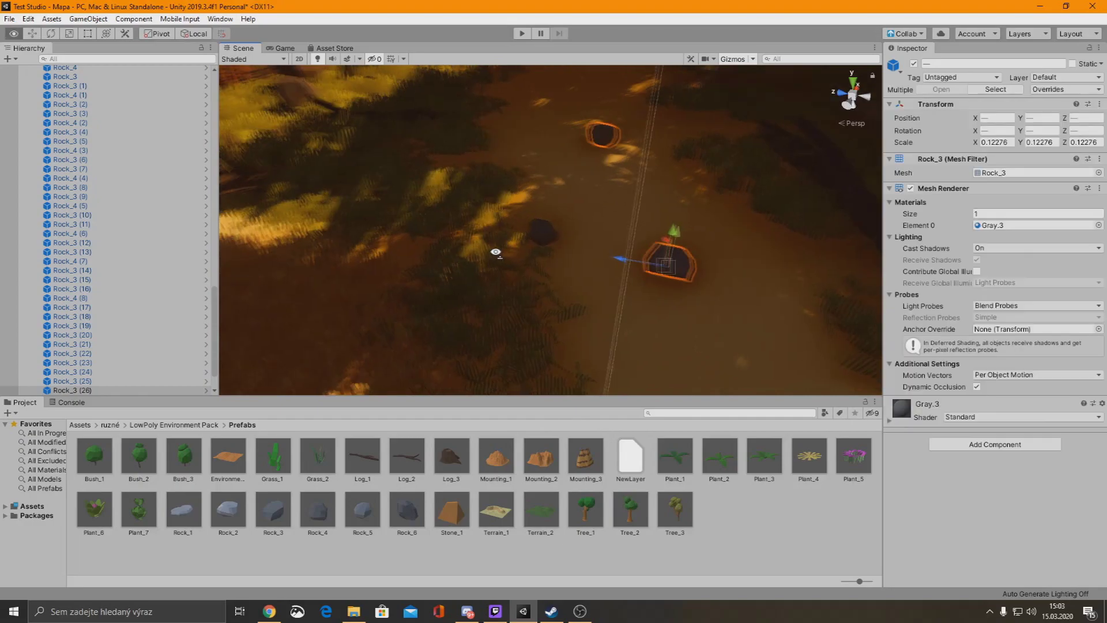
left_click(499, 238, "ctrl")
mouse_move(512, 248)
left_mouse_down("alt")
mouse_move(580, 233)
mouse_move(772, 284)
mouse_move(749, 277)
left_mouse_up("alt")
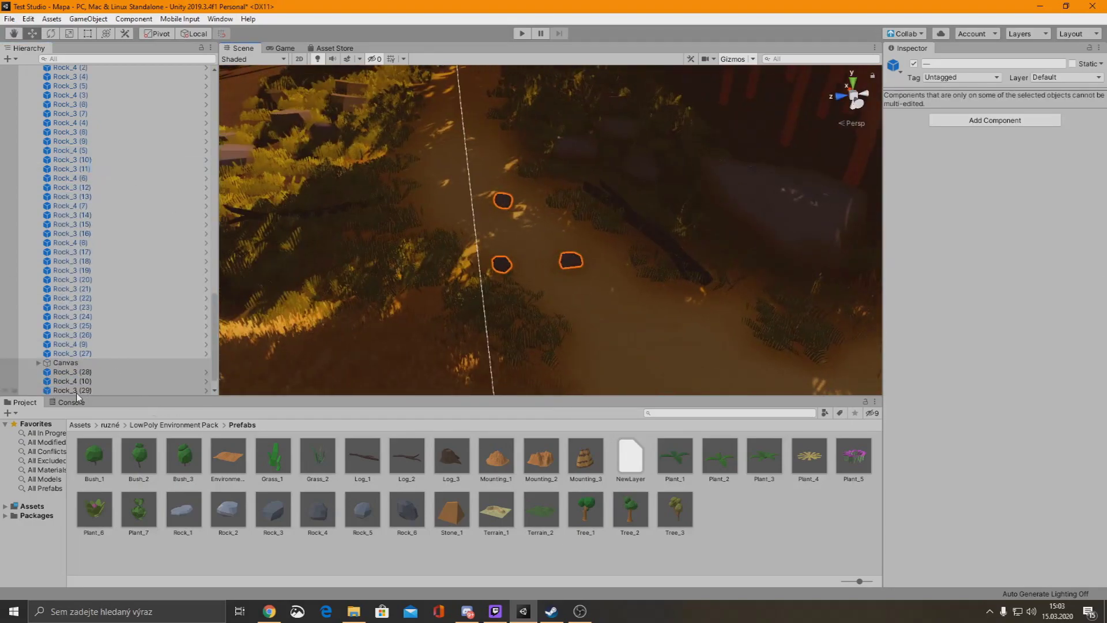
scroll(86, 369, "down", 1)
right_click(69, 362)
right_click(63, 352)
left_click(98, 399)
left_click_drag(558, 243, 507, 276)
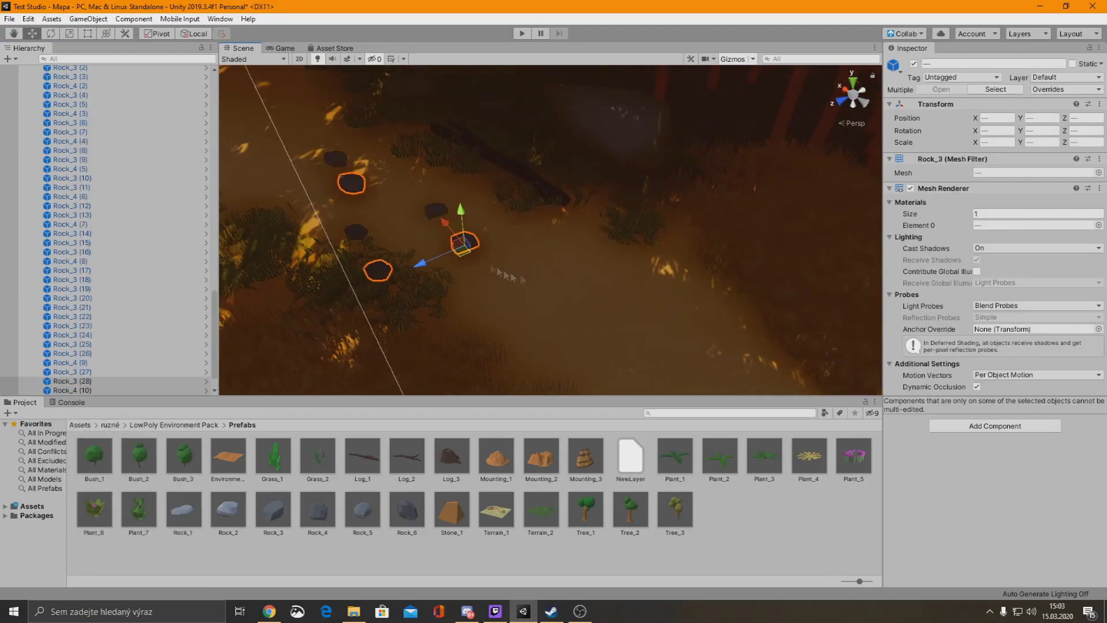
left_click_drag(642, 328, 617, 337, "alt")
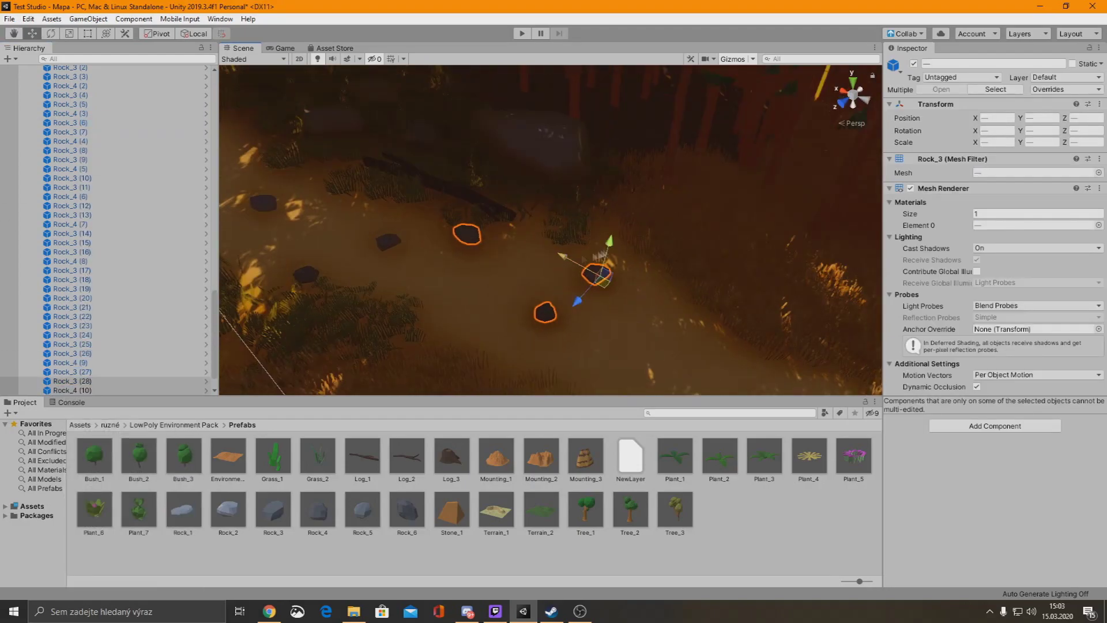
Duplicate a group of rocks starting from Rock_3 (16)
left_click(467, 243)
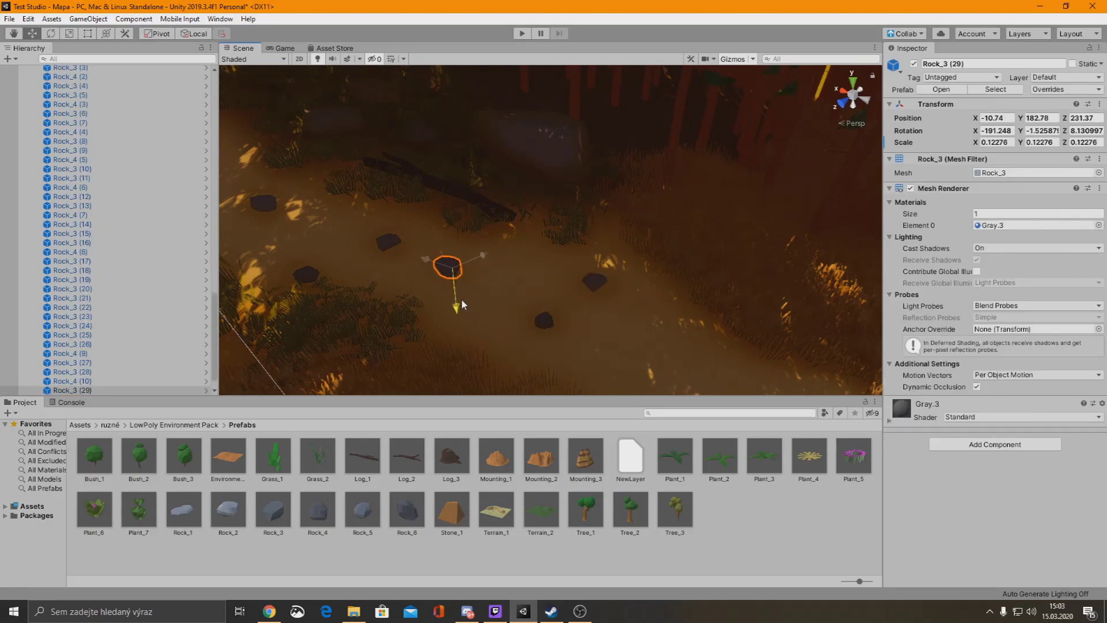
left_click_drag(454, 351, 620, 251, "alt")
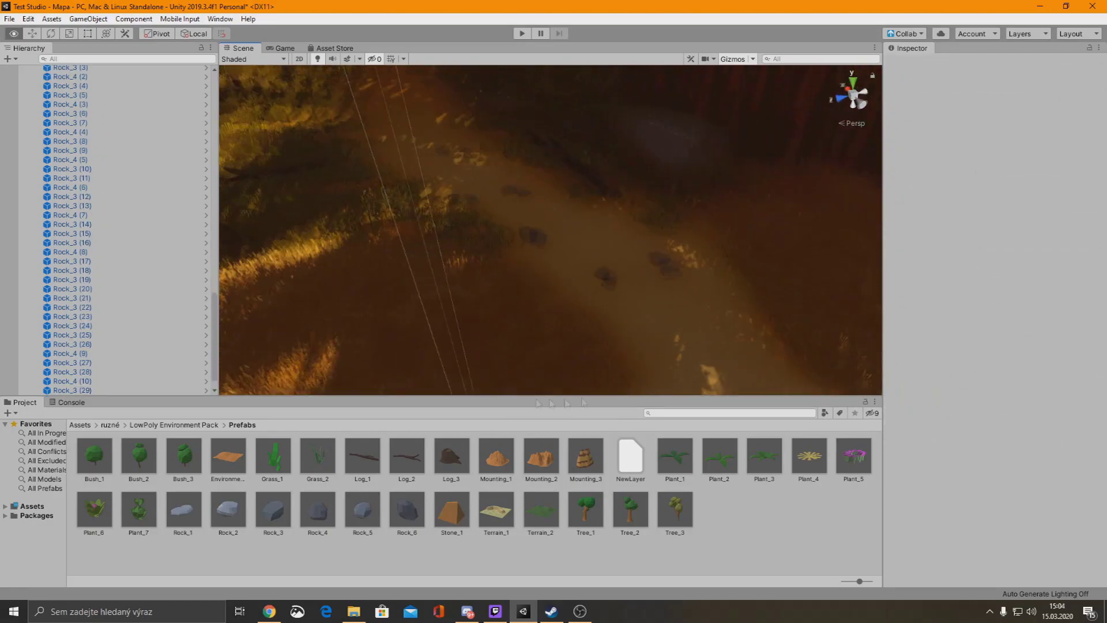
left_click(86, 243)
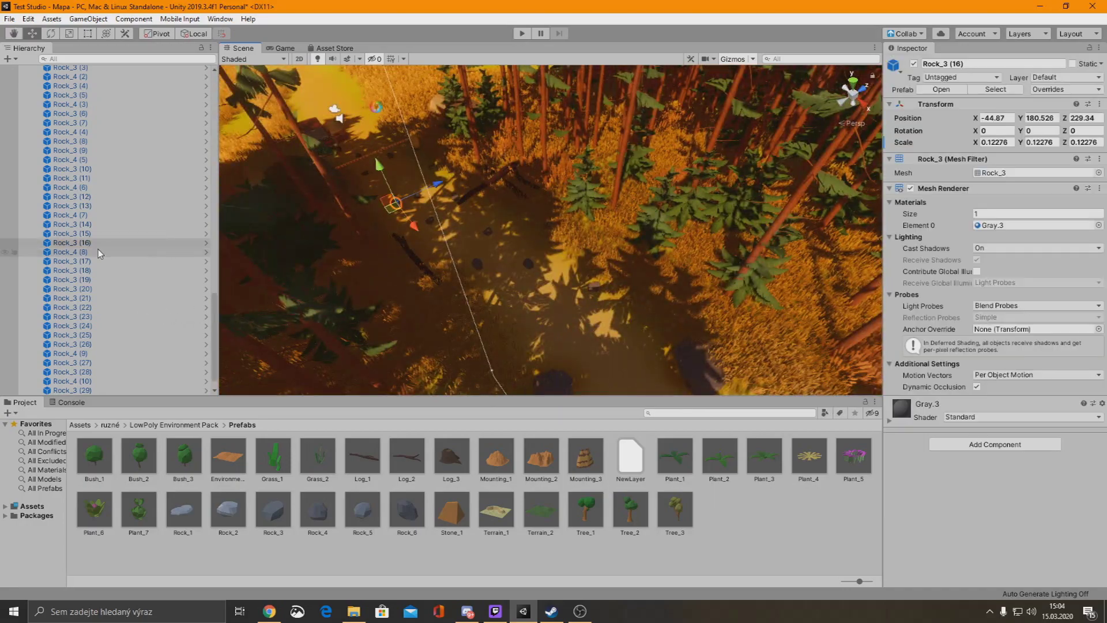
left_click(89, 261, "shift")
right_click(86, 269)
left_click(109, 319)
Paste another copy of the selected rocks along the path
mouse_move(438, 323)
left_mouse_down("alt")
mouse_move(686, 237)
mouse_move(588, 264)
mouse_move(589, 288)
left_mouse_up("alt")
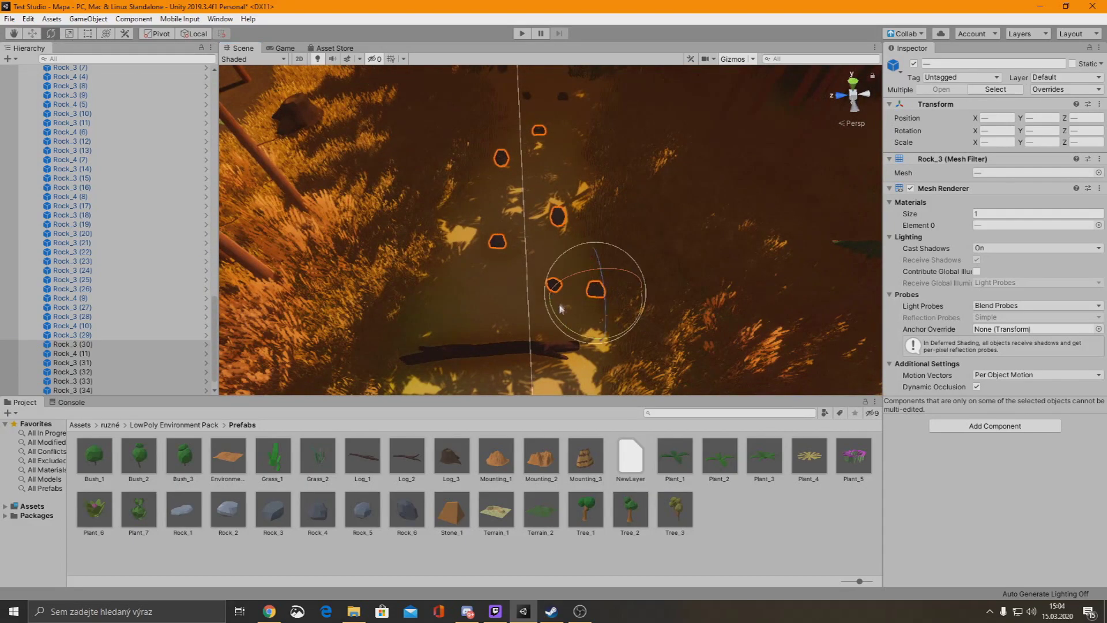
left_click_drag(887, 285, 692, 277, "alt")
right_click(72, 363)
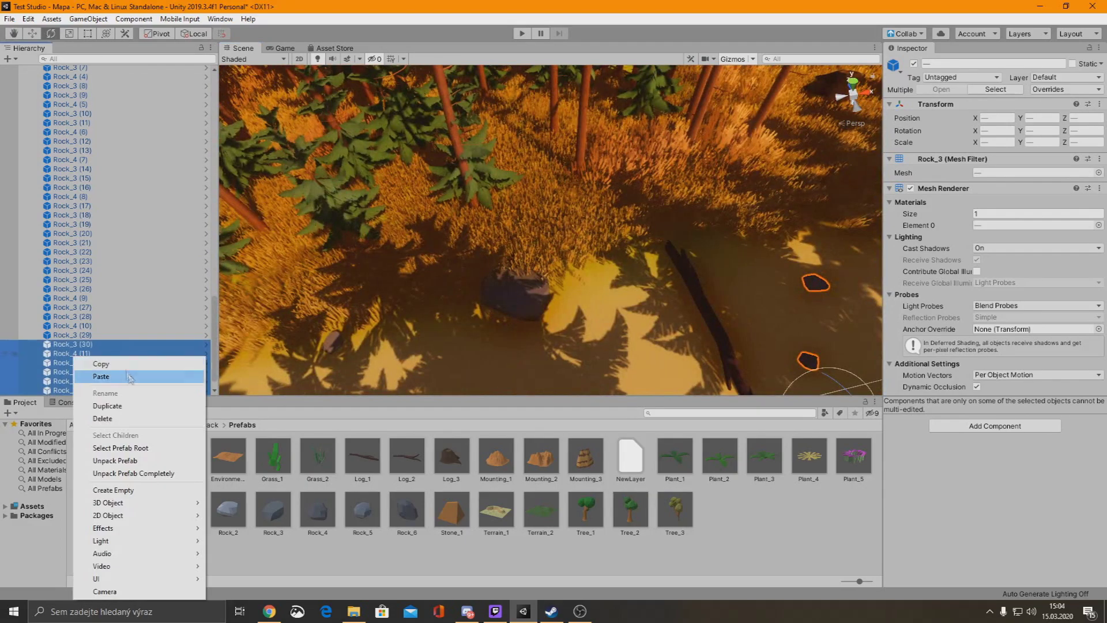
left_click(141, 137)
Look down the forest path and run a brief Play-mode test, then stop it
left_click_drag(452, 392, 383, 140, "alt")
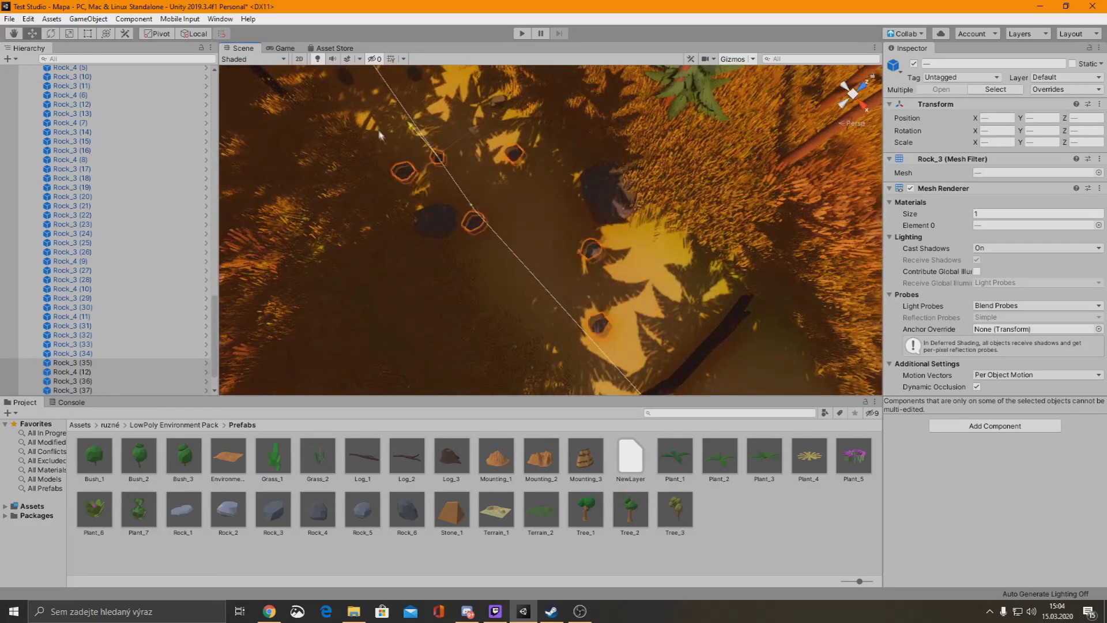
left_click_drag(486, 170, 561, 161, "alt")
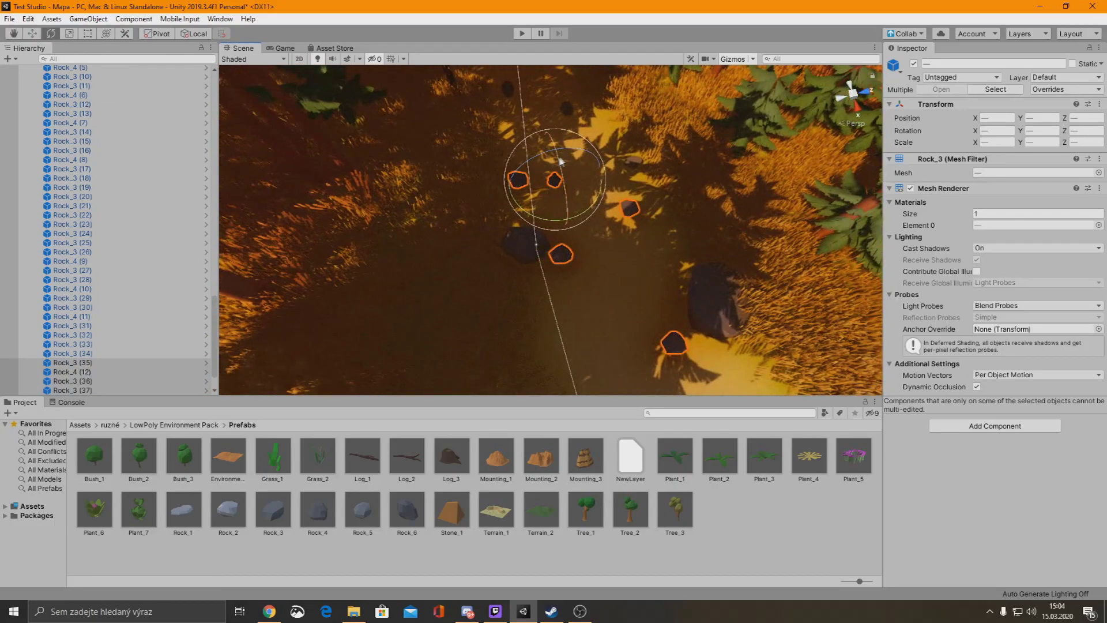
left_click_drag(635, 346, 10, 186, "alt")
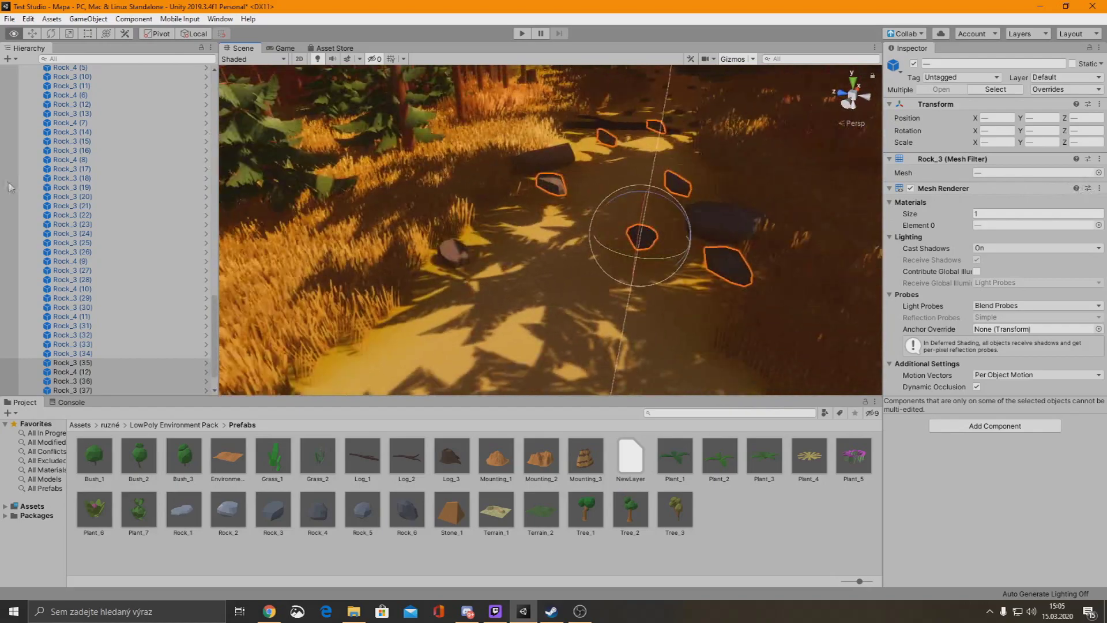
mouse_move(634, 309)
left_mouse_down("alt")
mouse_move(609, 273)
mouse_move(548, 303)
left_mouse_up("alt")
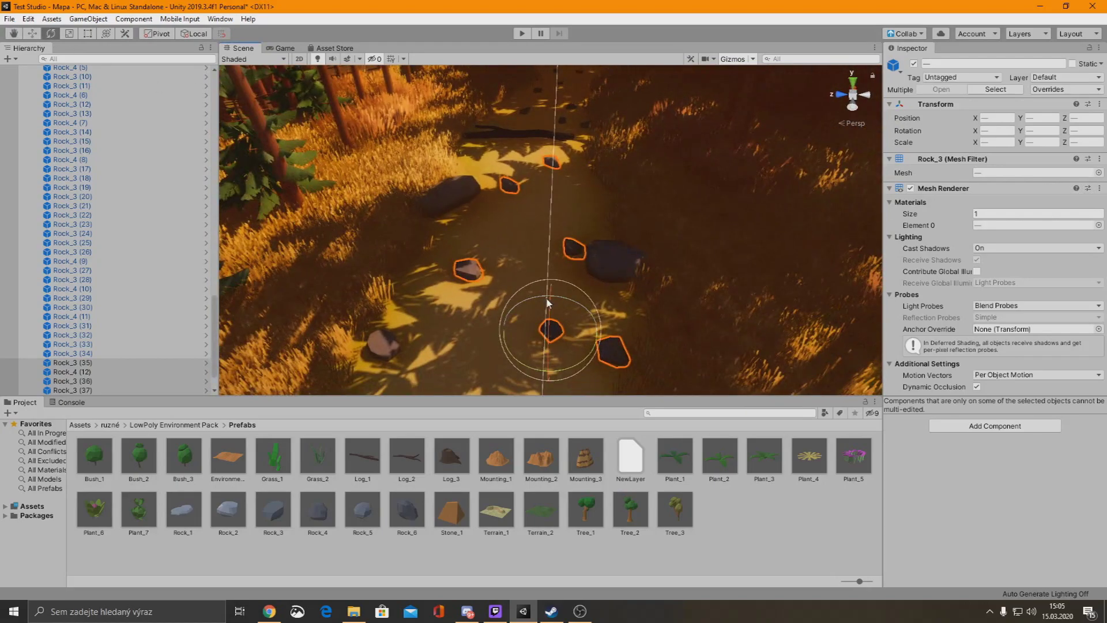
left_click_drag(538, 343, 419, 41, "alt")
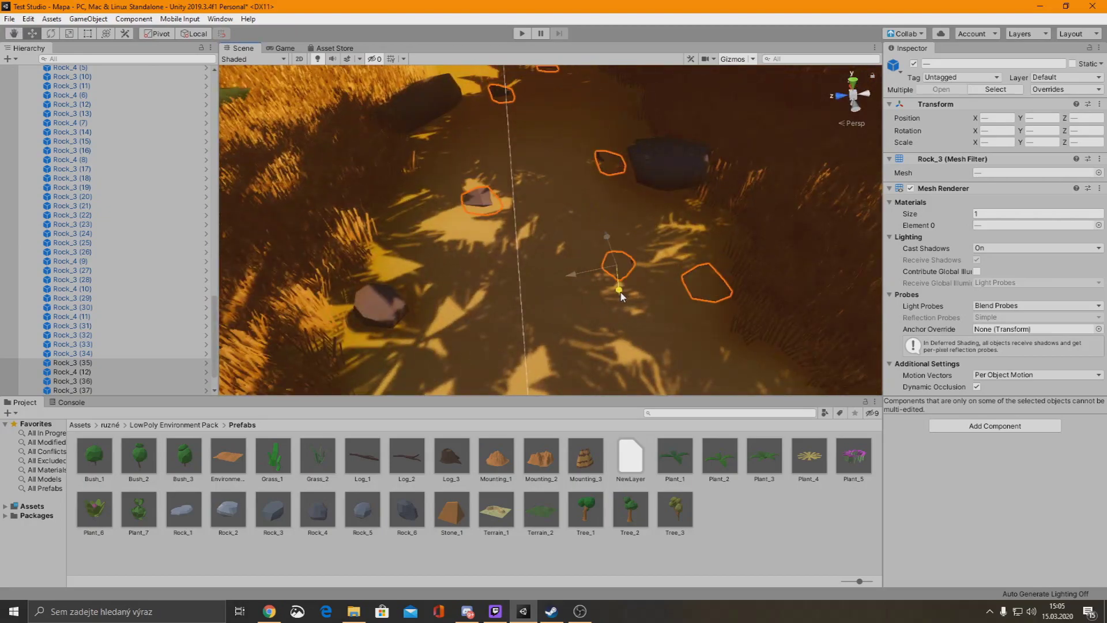
left_click(522, 33)
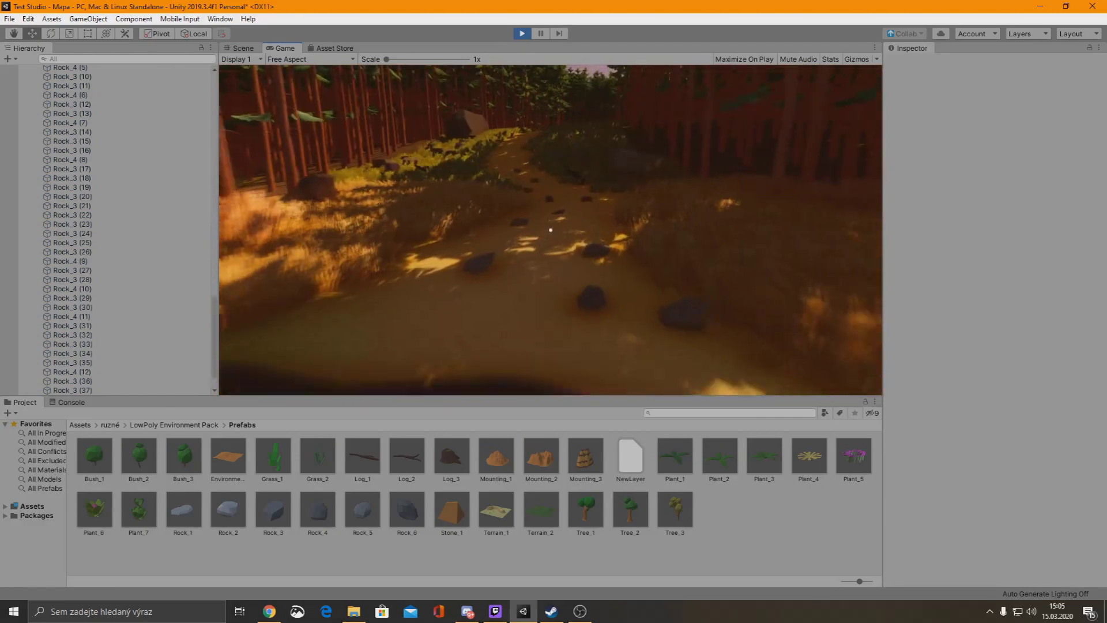
key("ctrl+p")
right_click_drag(554, 231, 635, 267)
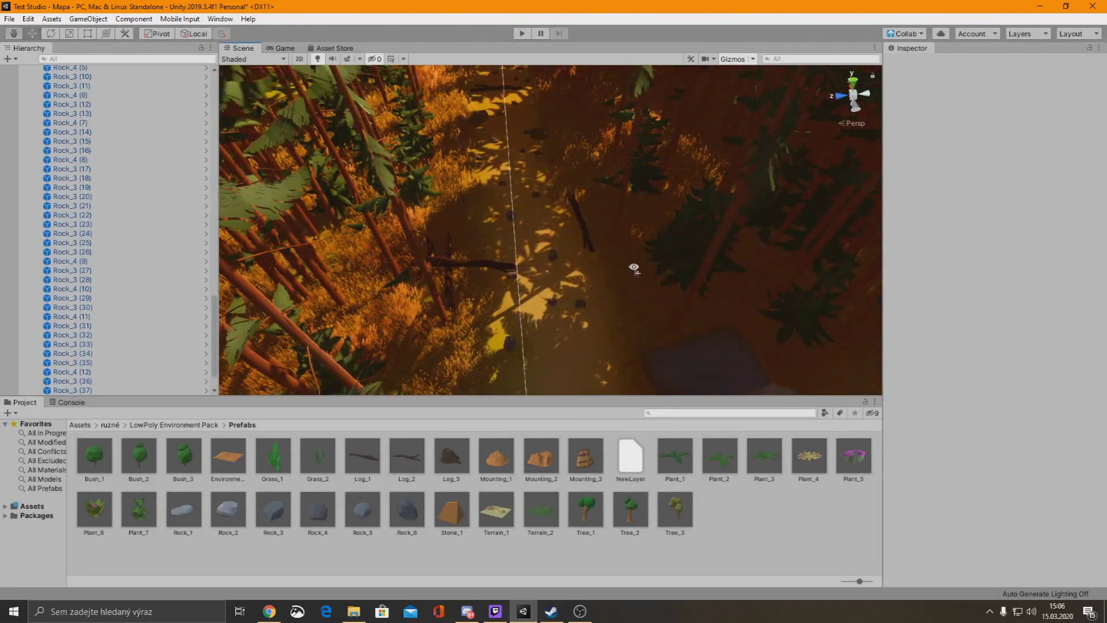
Select rocks Rock_3 (18), (15) and (21) and move a copy beside the path edge
left_click(634, 267)
left_click(618, 217)
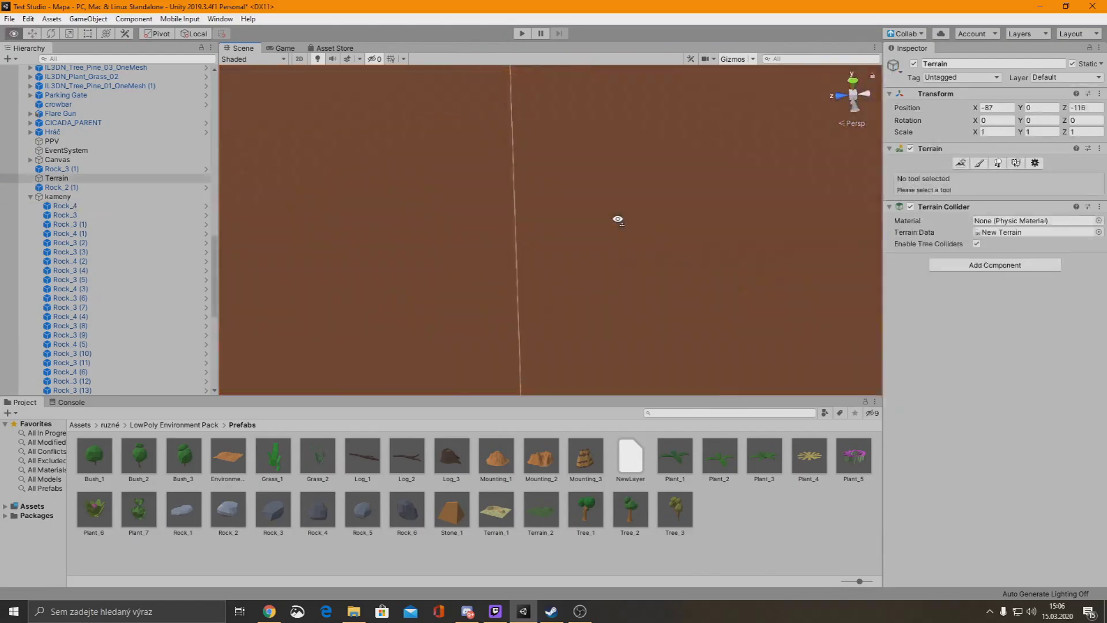
left_click(558, 213)
left_click(601, 183)
mouse_move(601, 183)
right_mouse_down()
mouse_move(703, 149)
mouse_move(541, 273)
right_mouse_up()
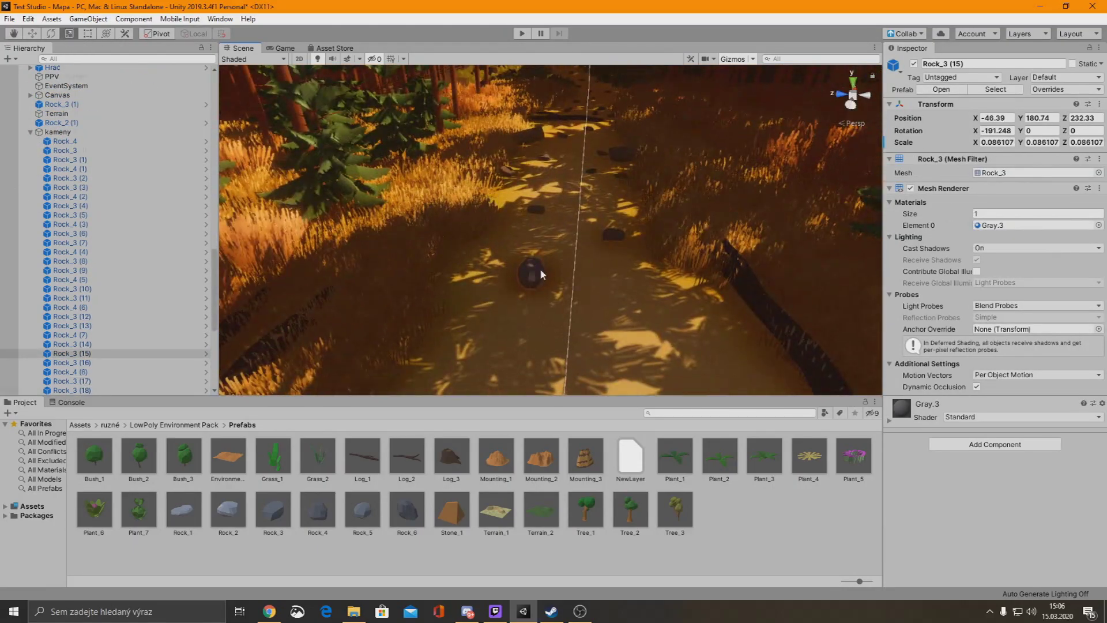
left_click_drag(552, 215, 627, 321)
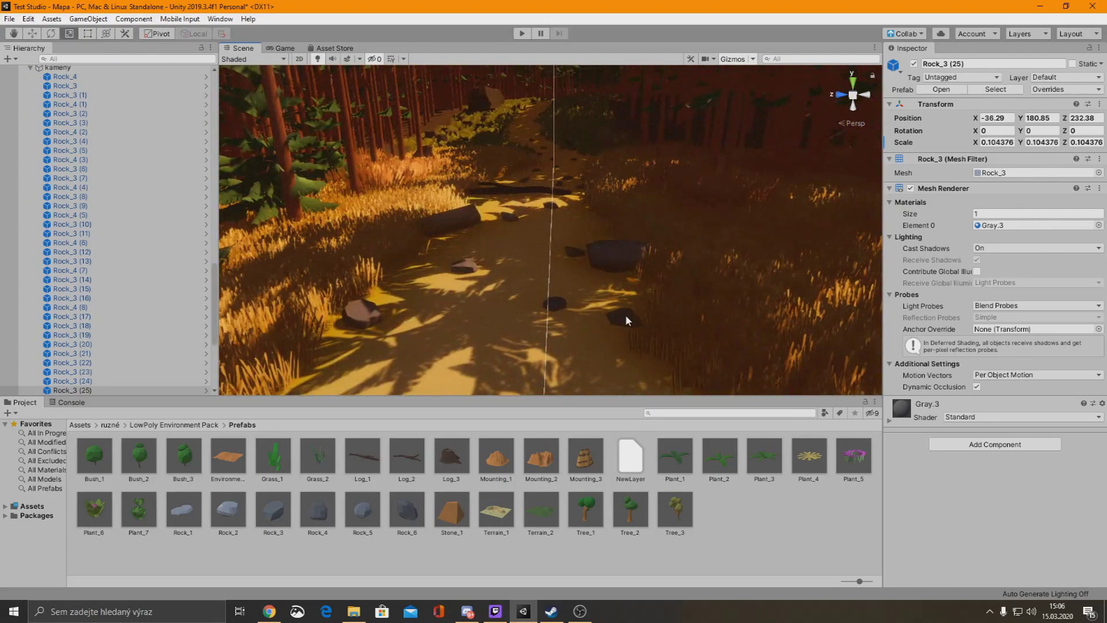
left_click(556, 304)
left_click(358, 311)
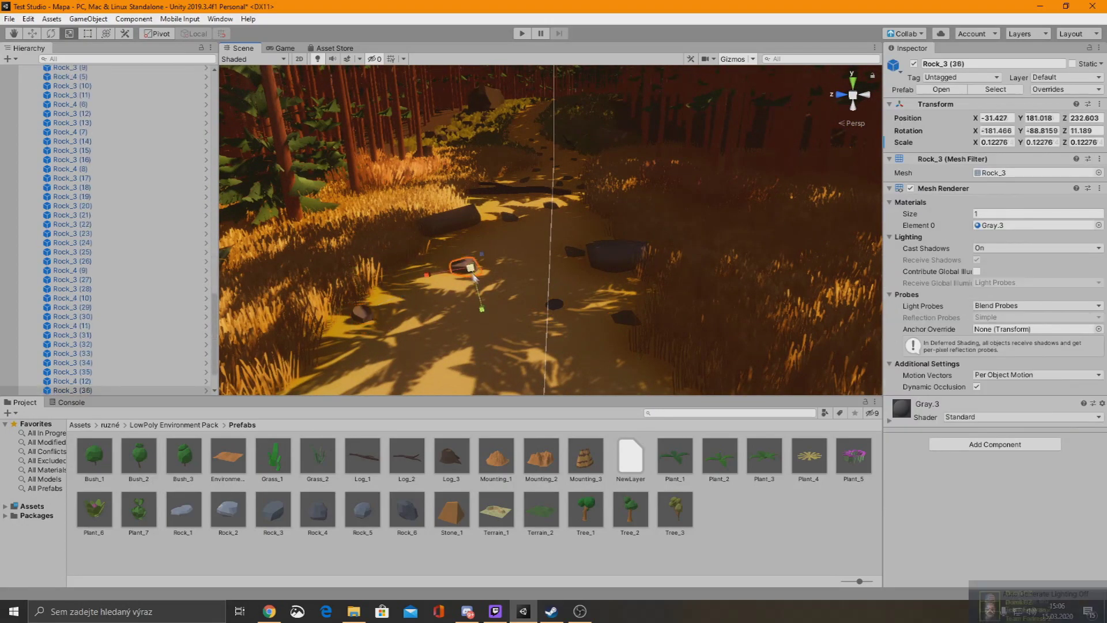
left_click_drag(534, 278, 536, 284)
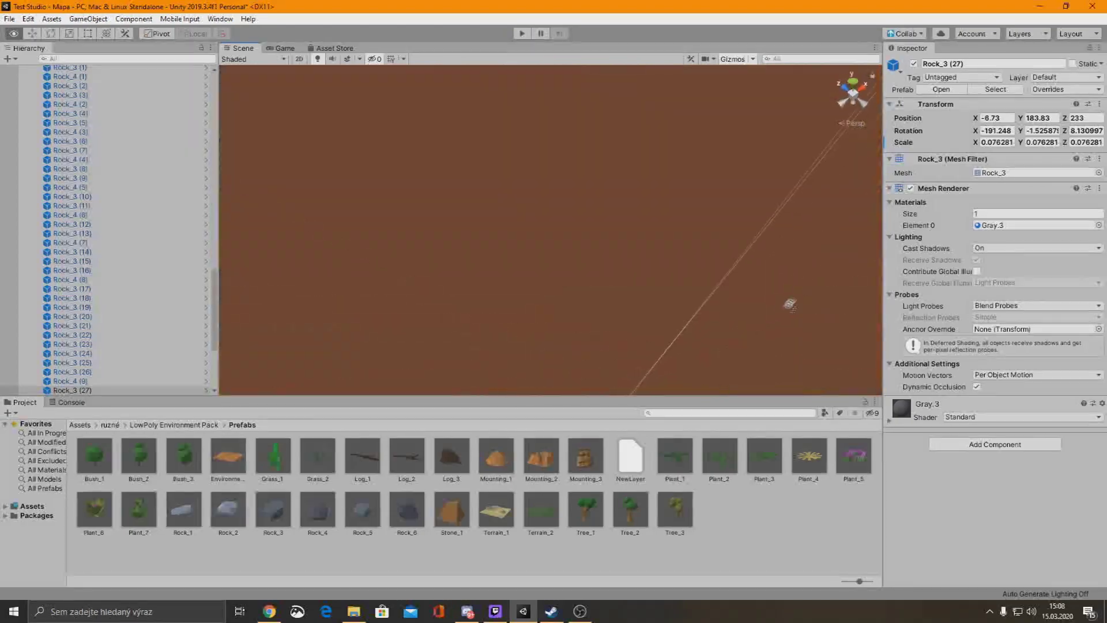
Duplicate Log_1 and move the copy, Log_1 (6), along the path, slightly raised
key("ctrl+d")
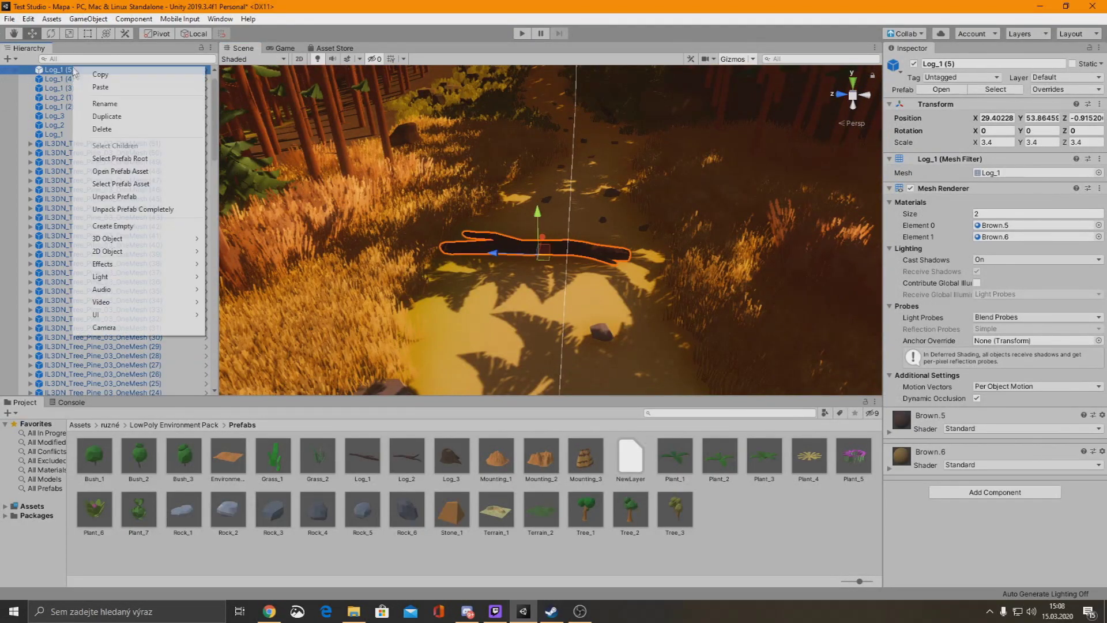
left_click_drag(548, 237, 552, 173)
key("f")
left_click_drag(518, 268, 518, 257)
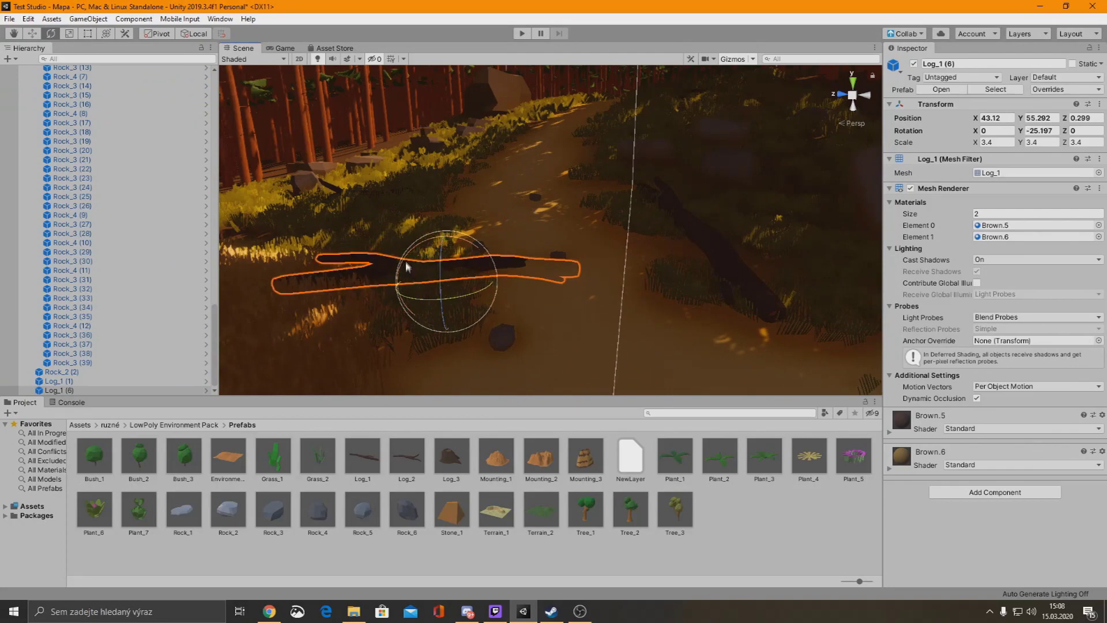
left_click_drag(432, 238, 697, 298, "alt")
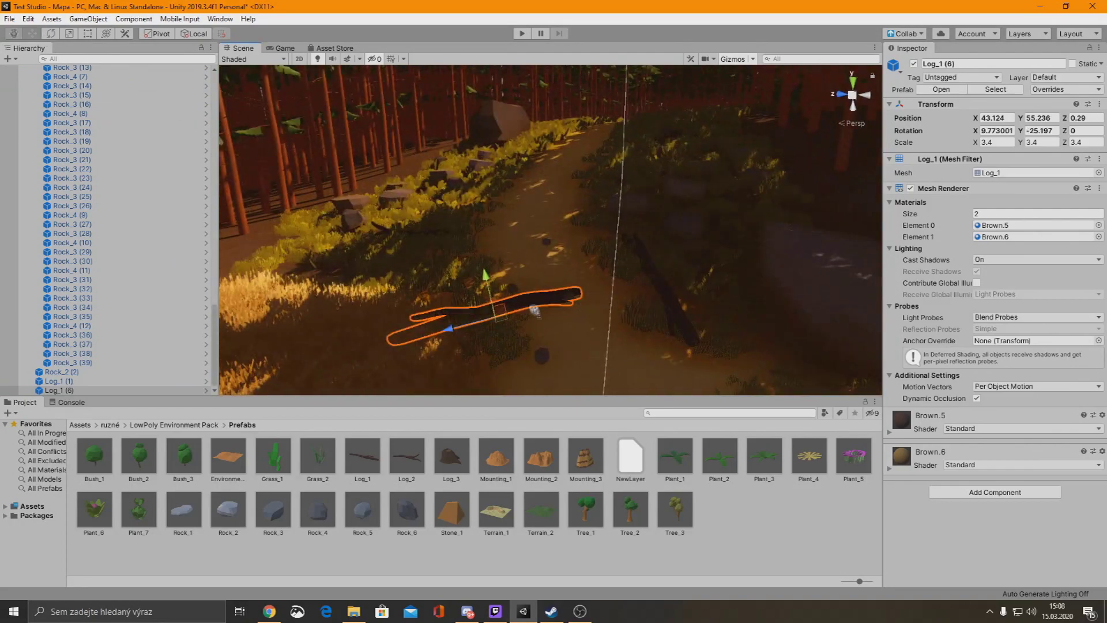
left_click_drag(698, 298, 556, 329, "alt")
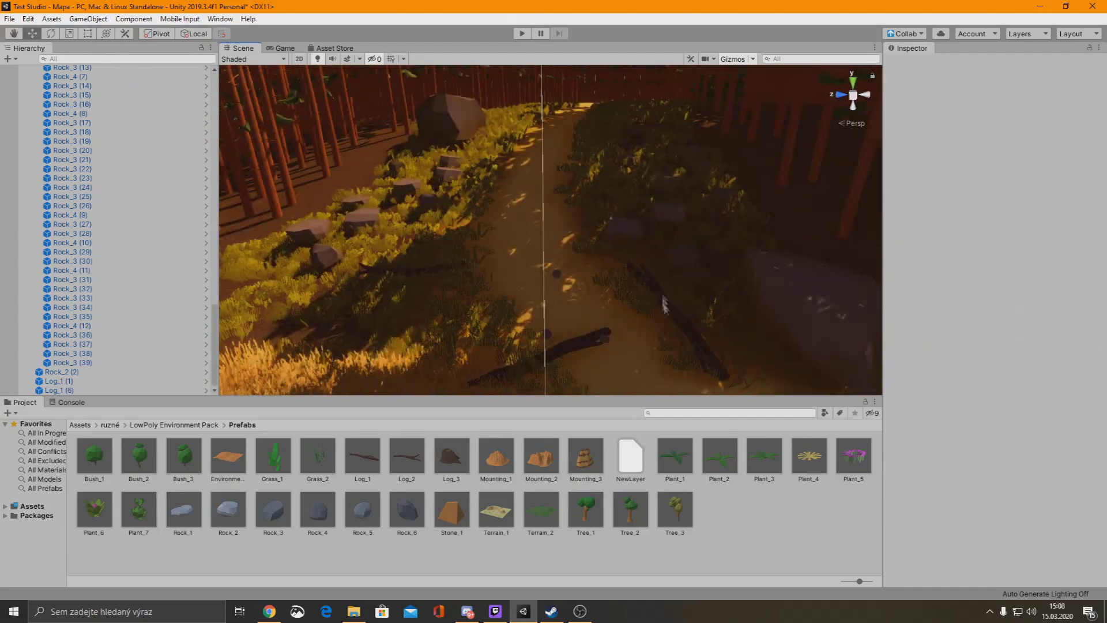
Duplicate Log_1 (1) to create Log_1 (7)
left_click(58, 381)
key("ctrl+d")
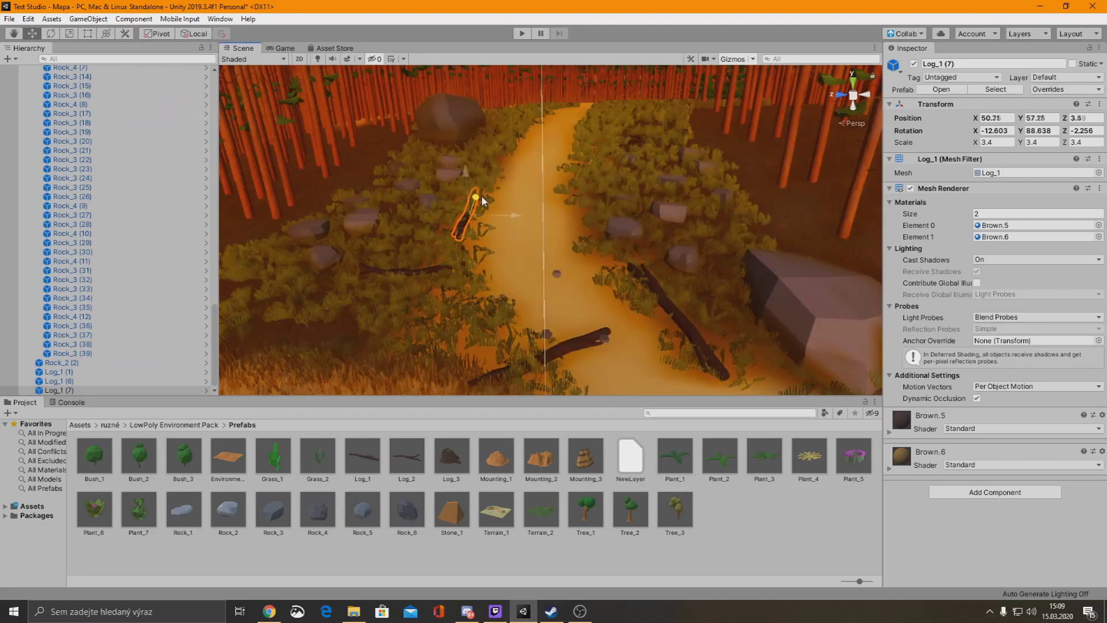
right_click_drag(463, 169, 568, 306)
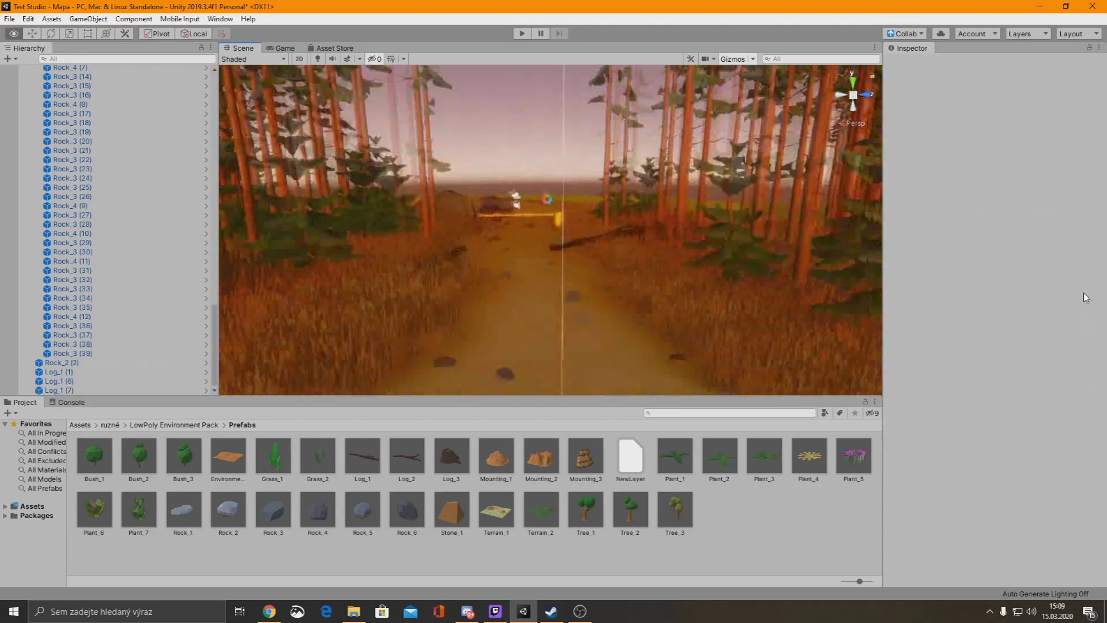
Test-drive the path in Play mode using the third-person car camera, then stop
right_click_drag(568, 305, 574, 341)
left_click(545, 227)
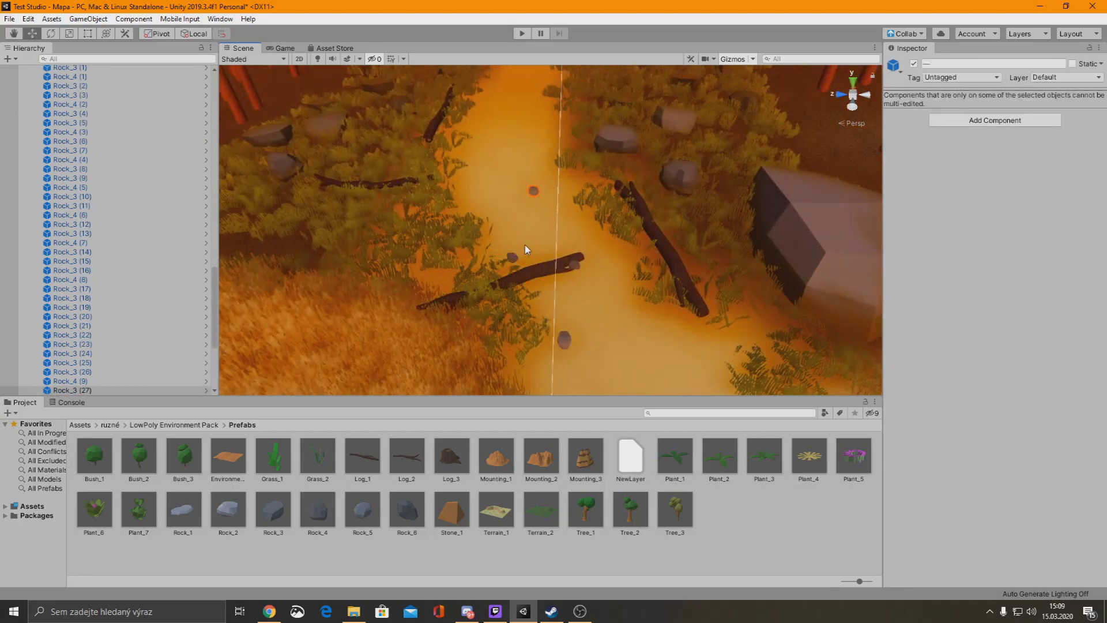
mouse_move(529, 254)
right_mouse_down()
mouse_move(624, 255)
mouse_move(621, 219)
right_mouse_up()
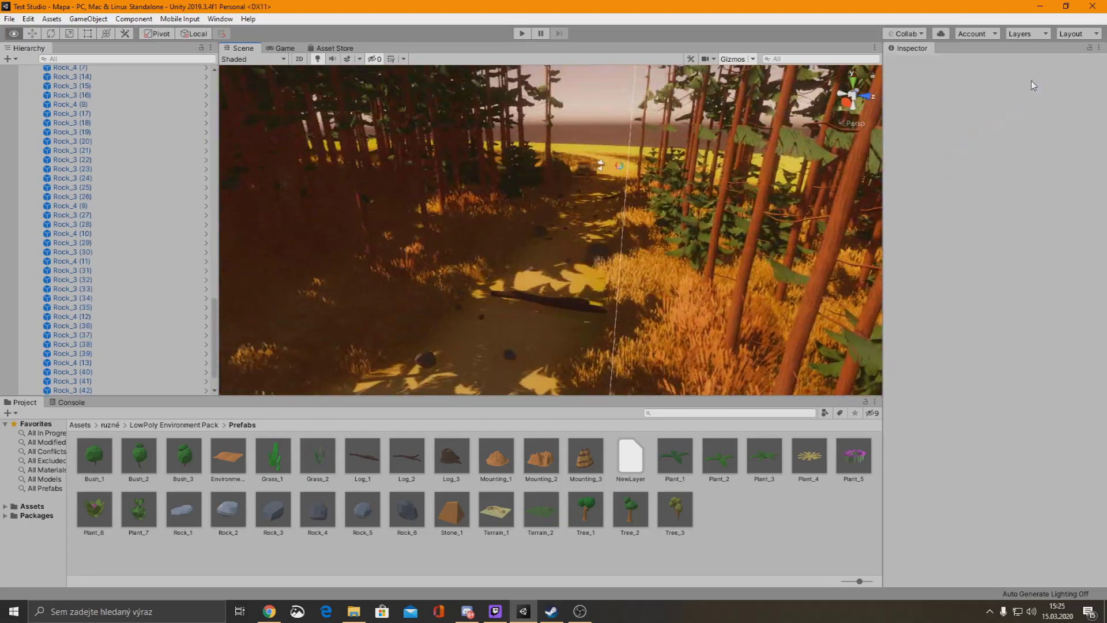
key("ctrl+p")
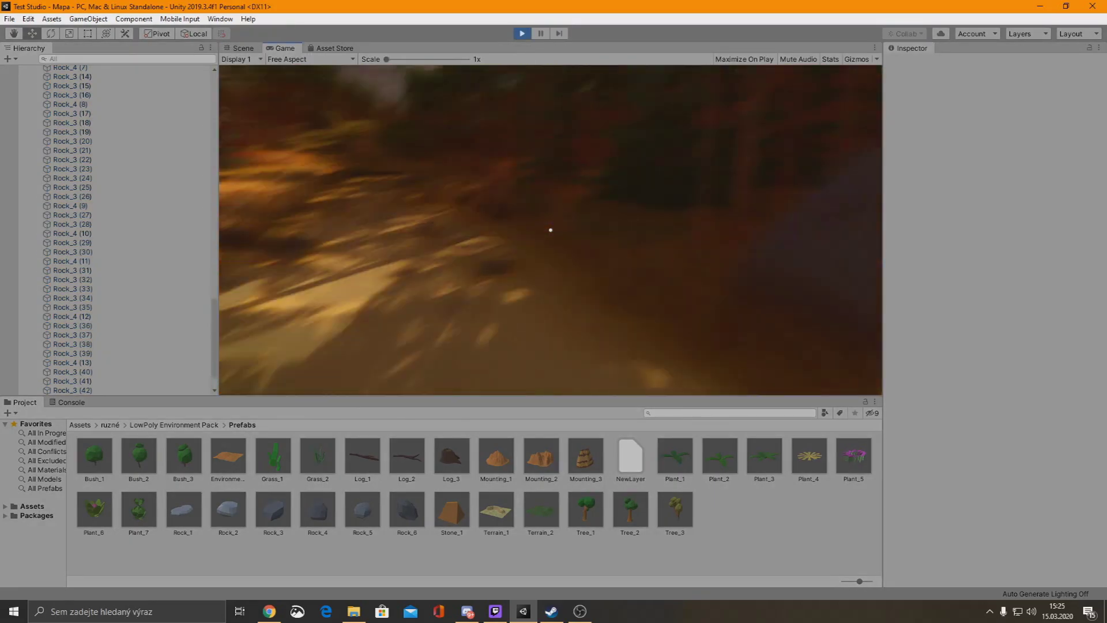
key("c")
key("c")
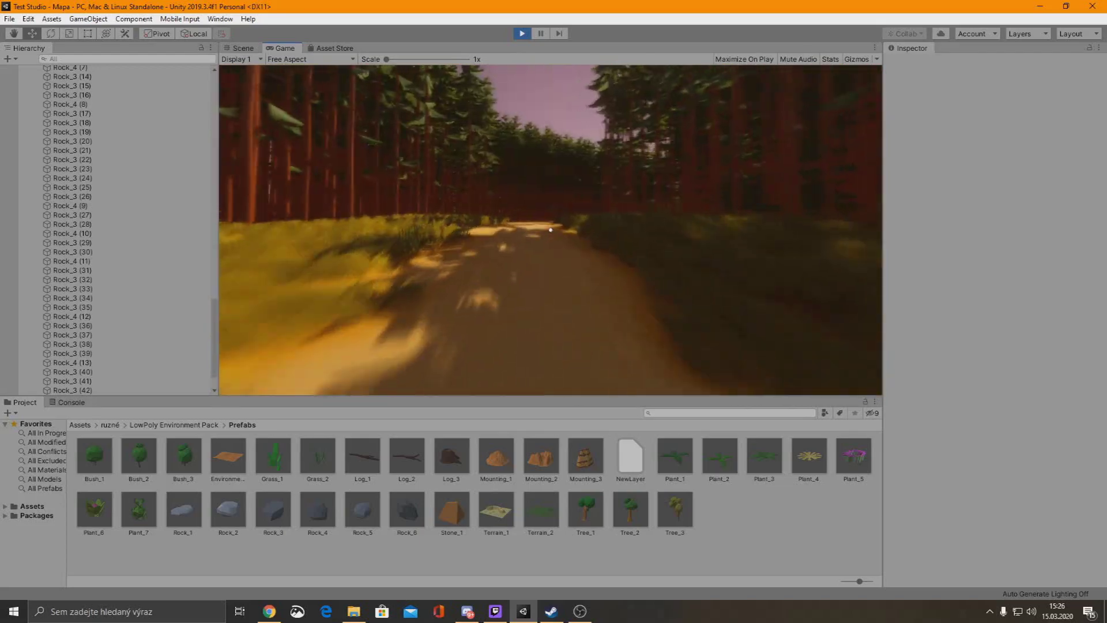
key("ctrl+p")
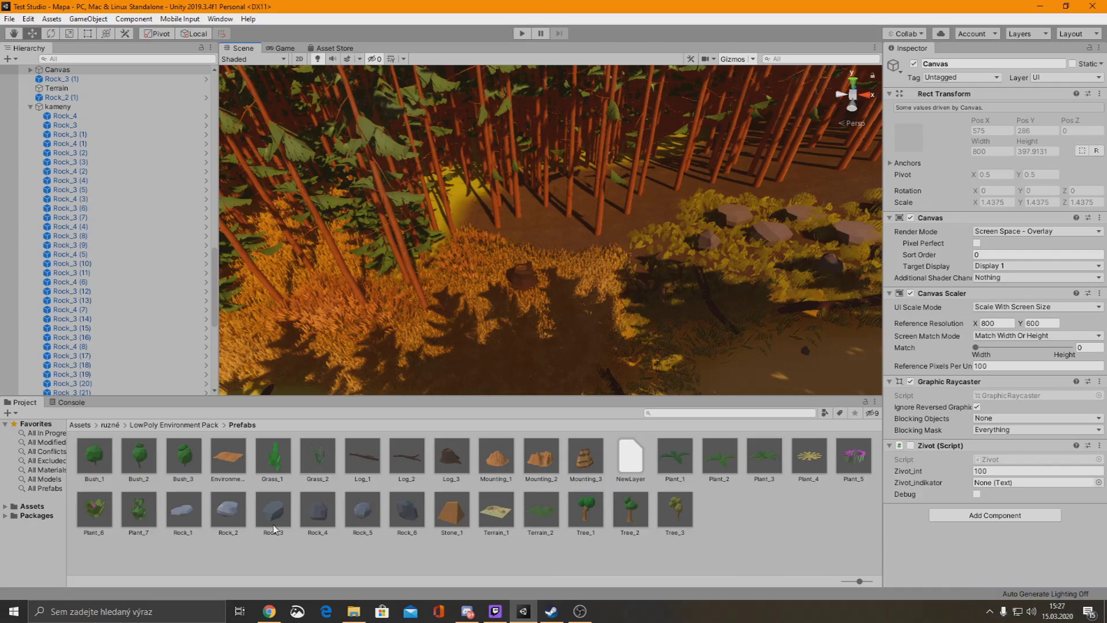
Paint Plant_Grass on the Terrain alongside the rocks bordering the path
left_click(538, 233)
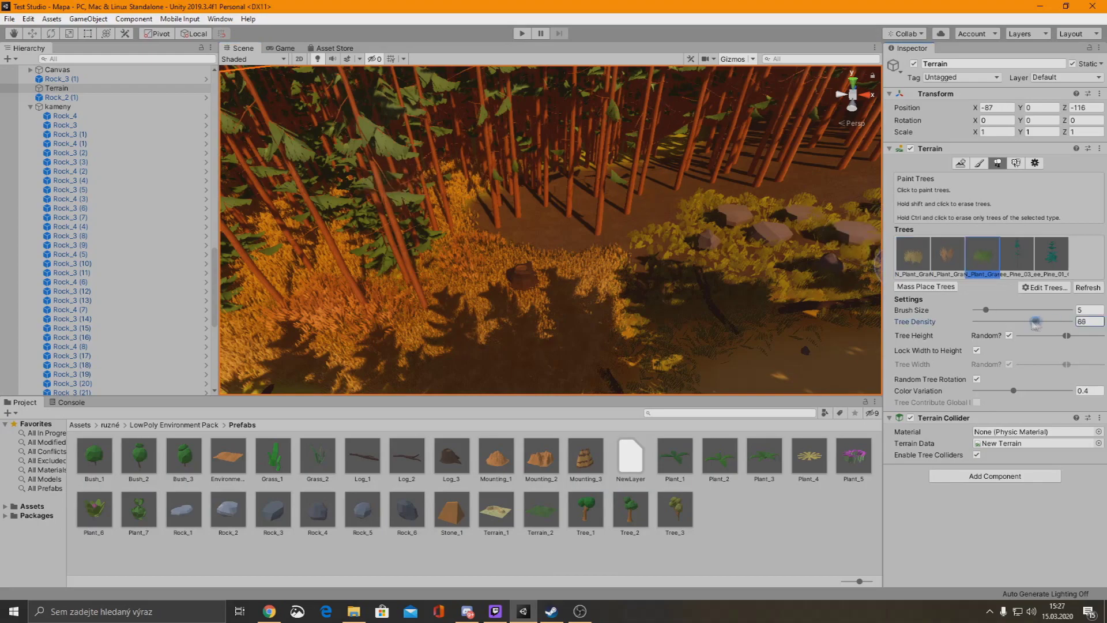
middle_click_drag(634, 215, 538, 241)
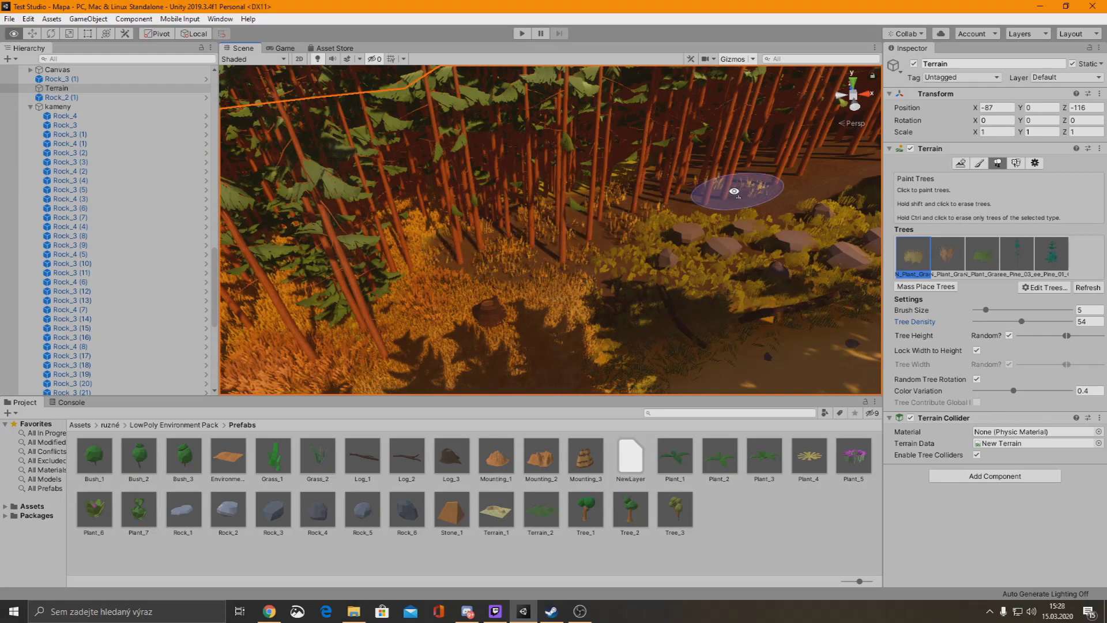
right_click_drag(734, 192, 685, 196)
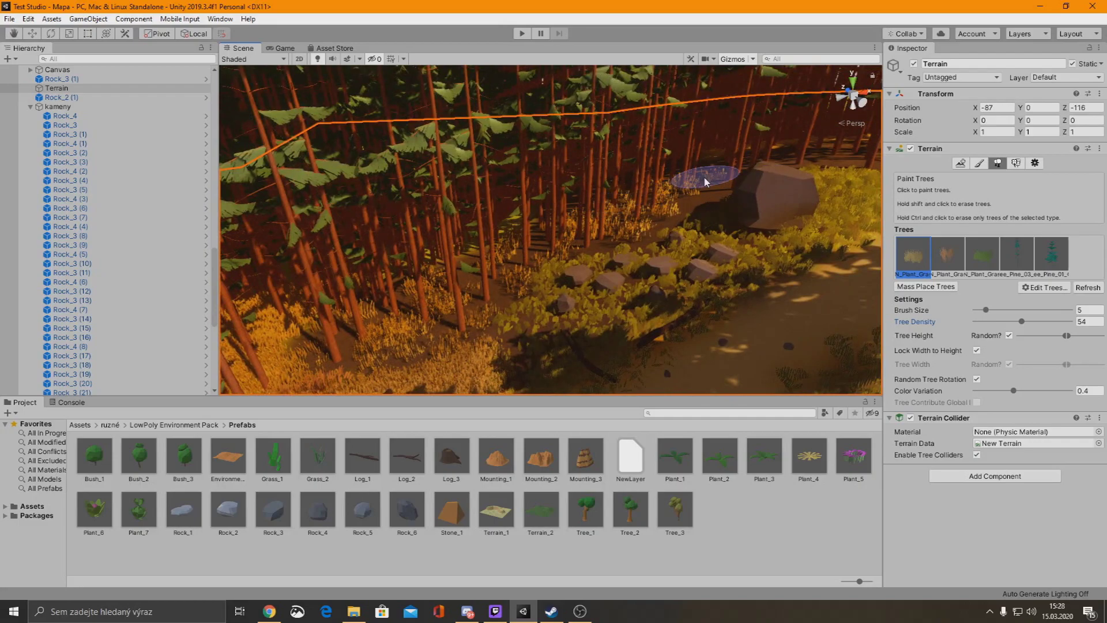
right_click_drag(517, 265, 844, 253)
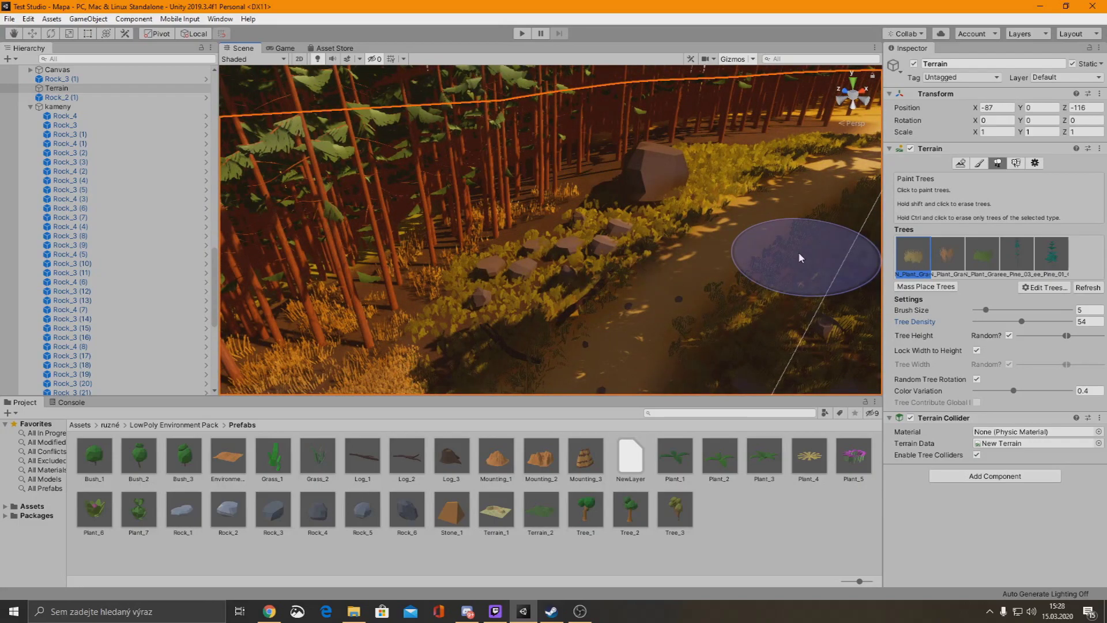
left_click(983, 254)
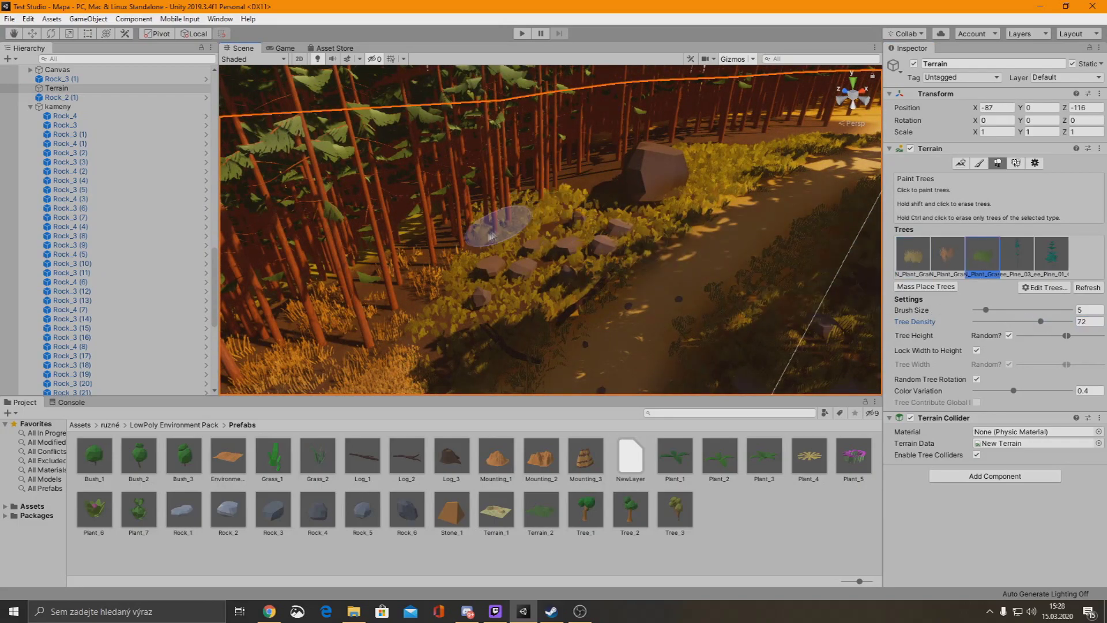
right_click_drag(415, 271, 537, 338)
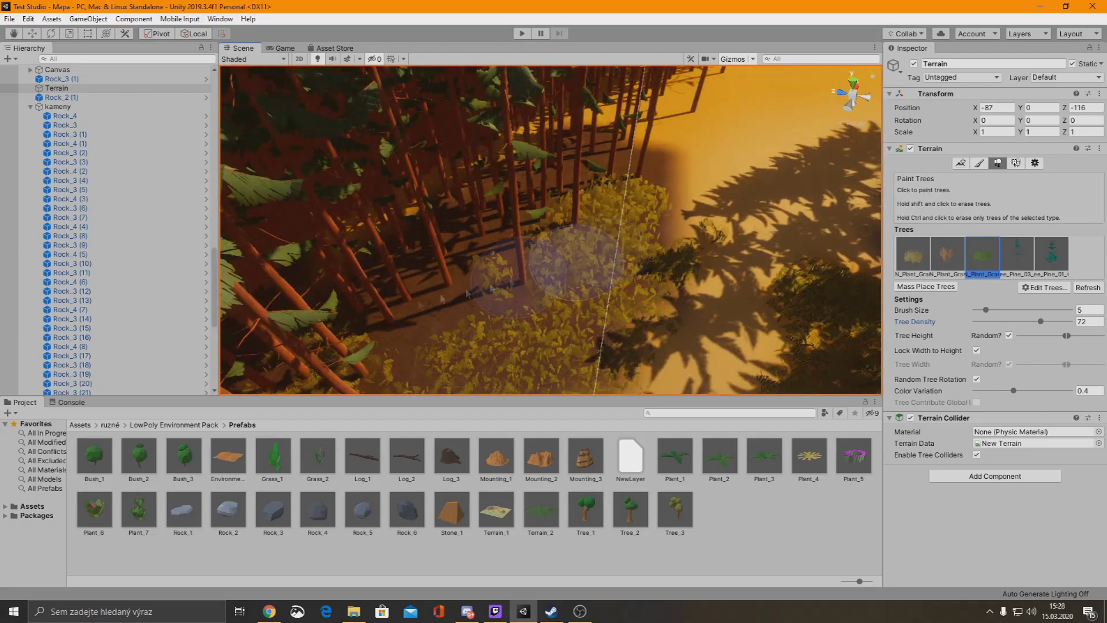
mouse_move(500, 308)
right_mouse_down()
mouse_move(537, 234)
mouse_move(570, 213)
mouse_move(570, 191)
mouse_move(103, 254)
right_mouse_up()
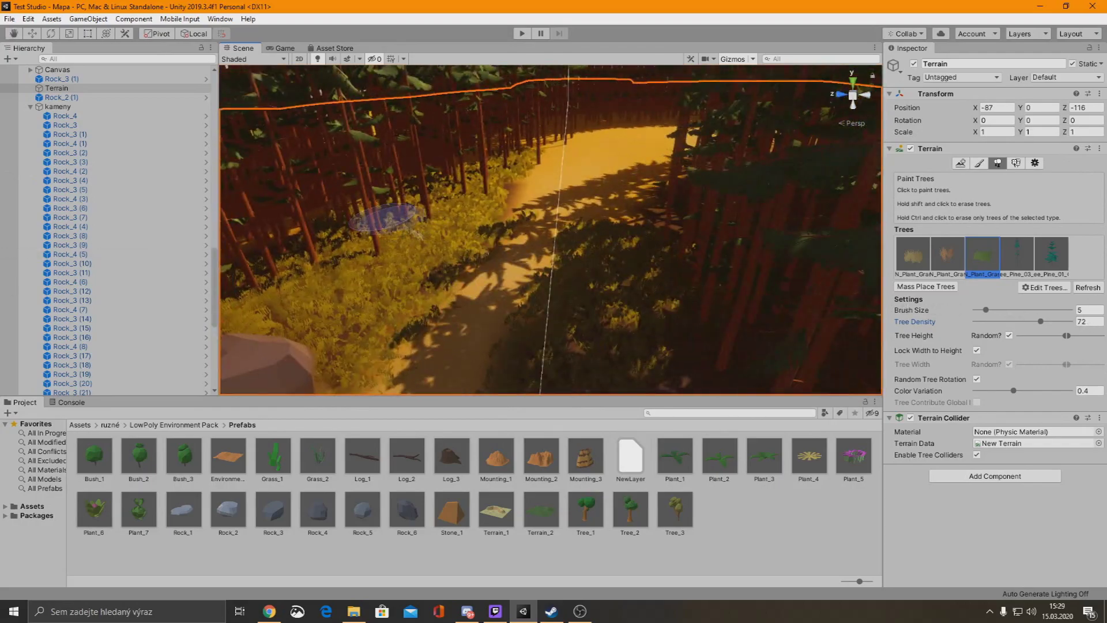
scroll(600, 205, "down", 2)
right_click_drag(557, 243, 1014, 297)
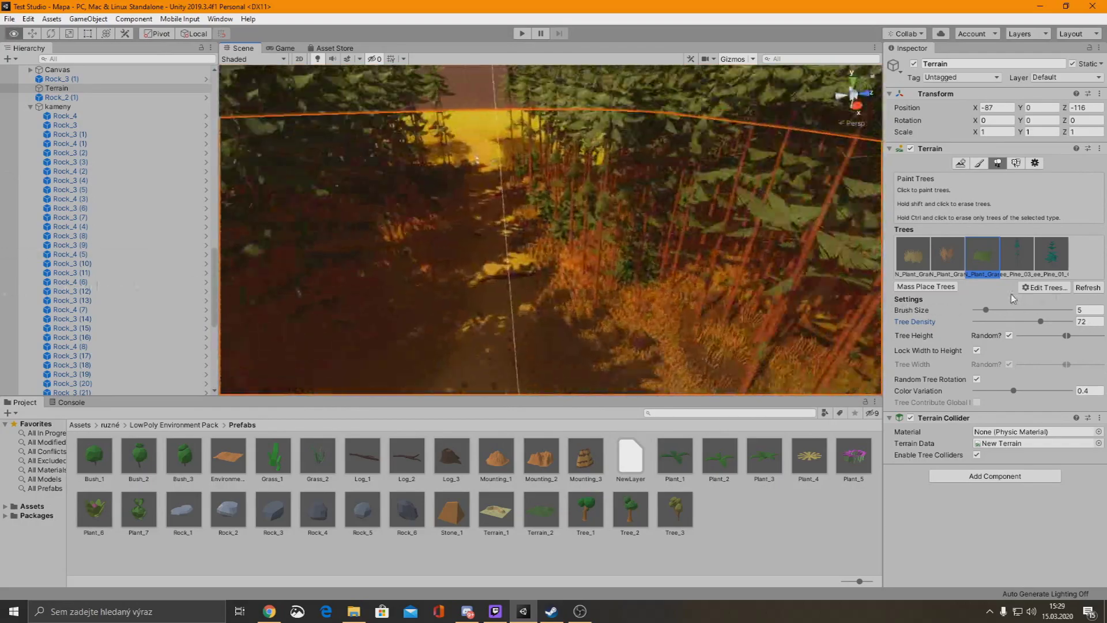
Publish the scene changes via Collab, then start Play mode
left_click(904, 33)
left_click(912, 100)
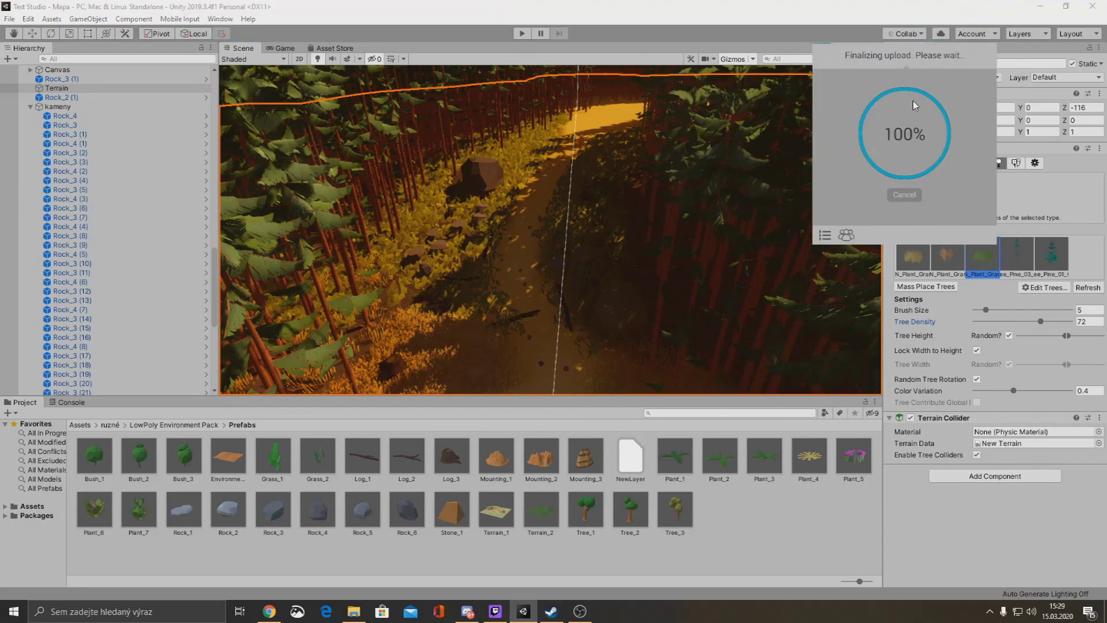
left_click(477, 42)
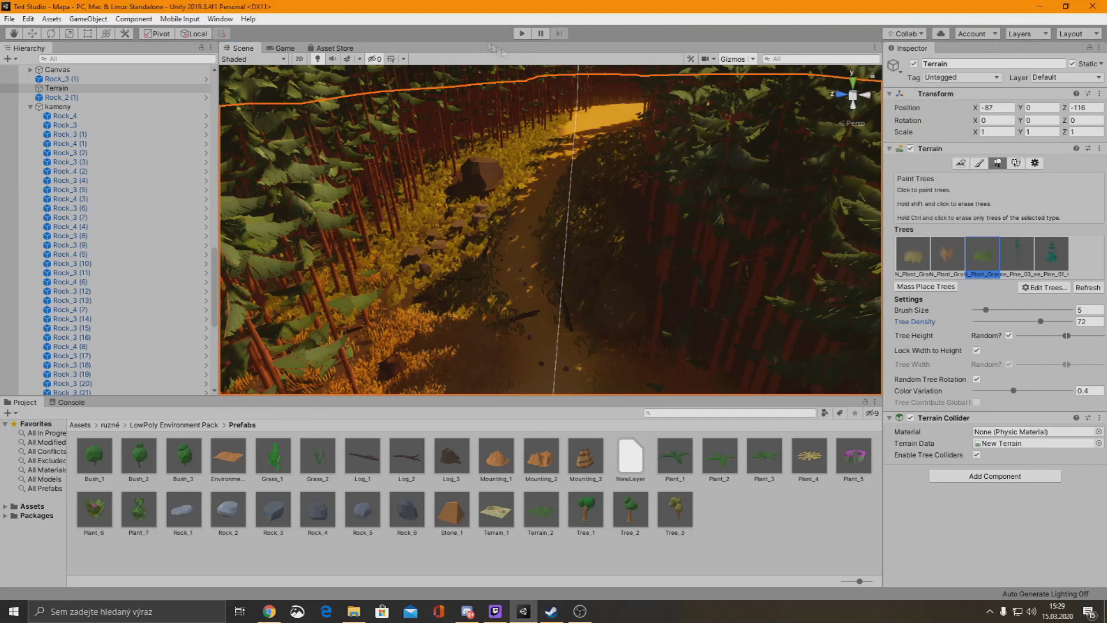
left_click(522, 34)
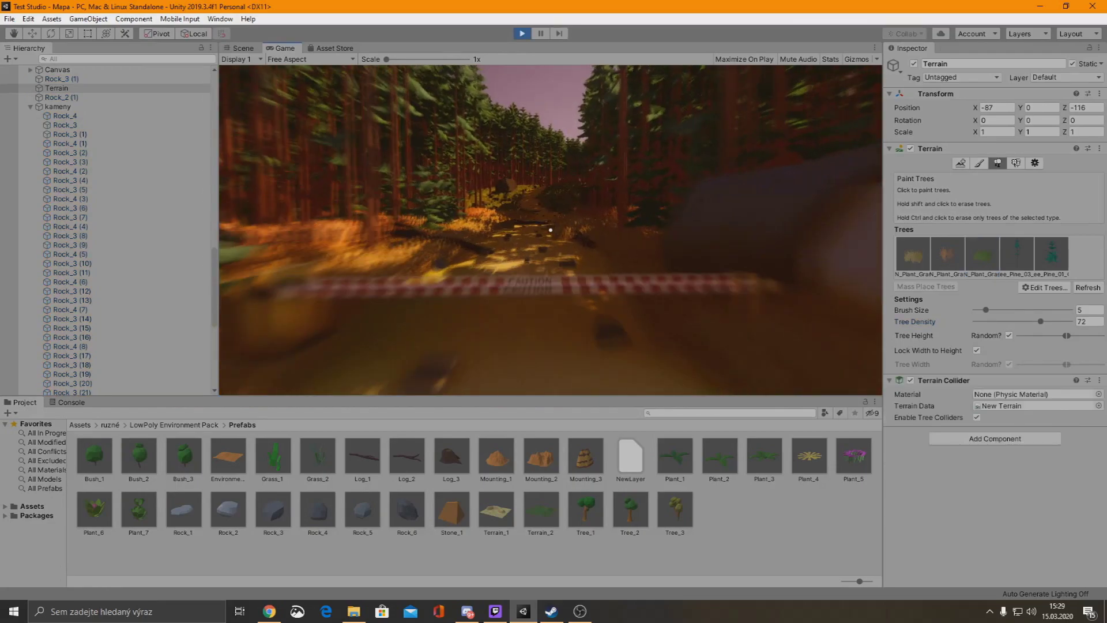